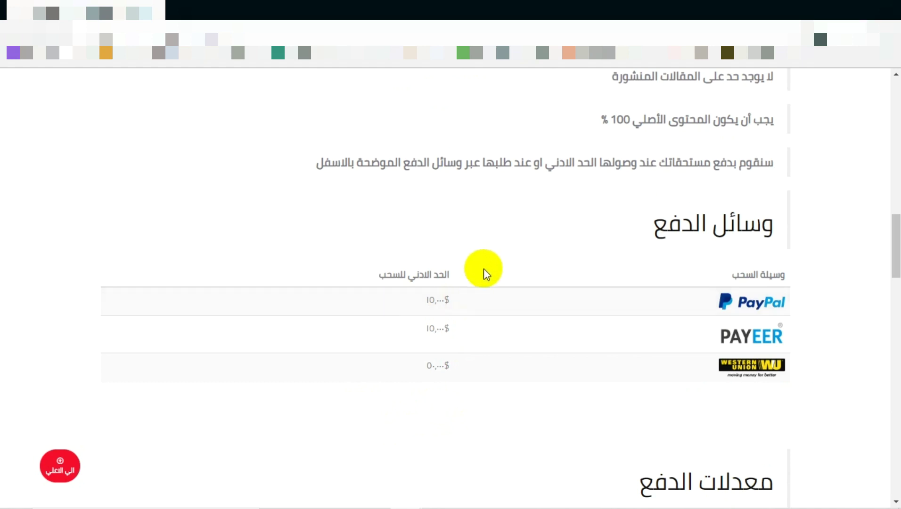
- Open the site's account registration page and view the sign-up form
scroll(486, 263, up, 15)
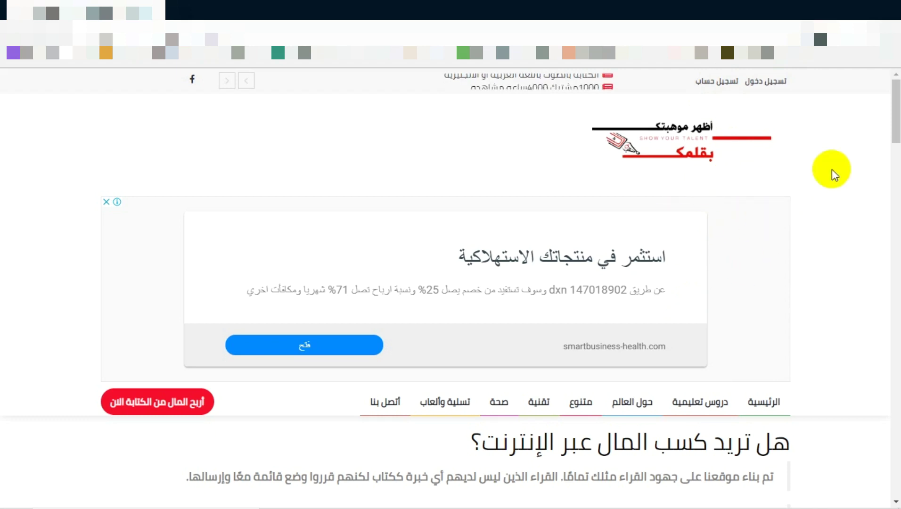
click(722, 85)
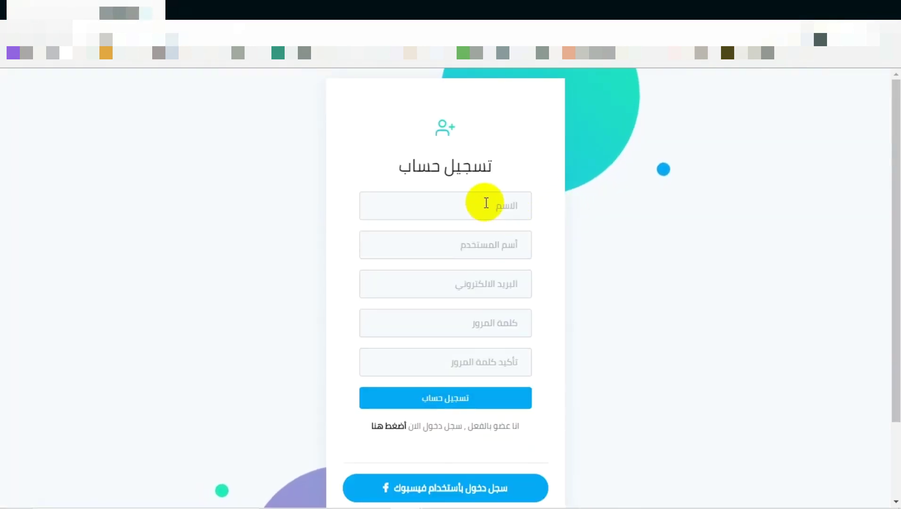
scroll(487, 202, down, 2)
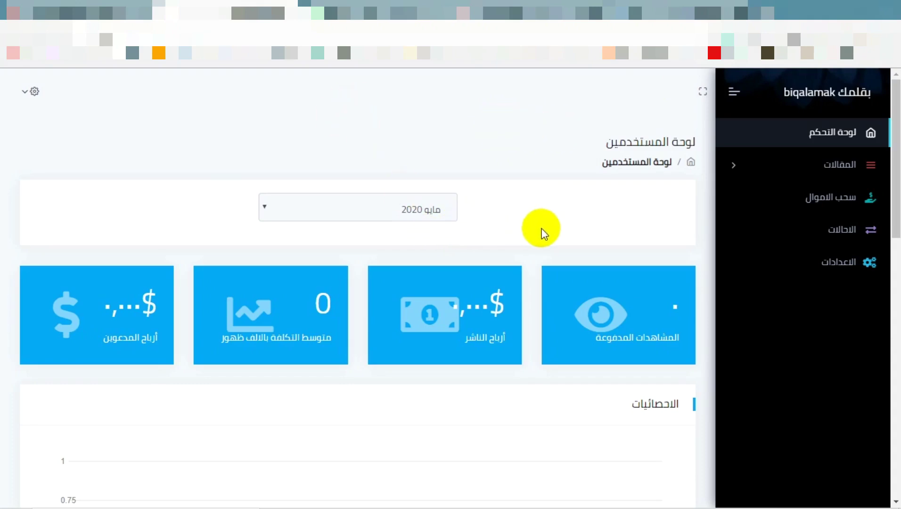
- Examine the user dashboard's May 2020 statistics, including the daily table of views and earnings
scroll(605, 128, down, 10)
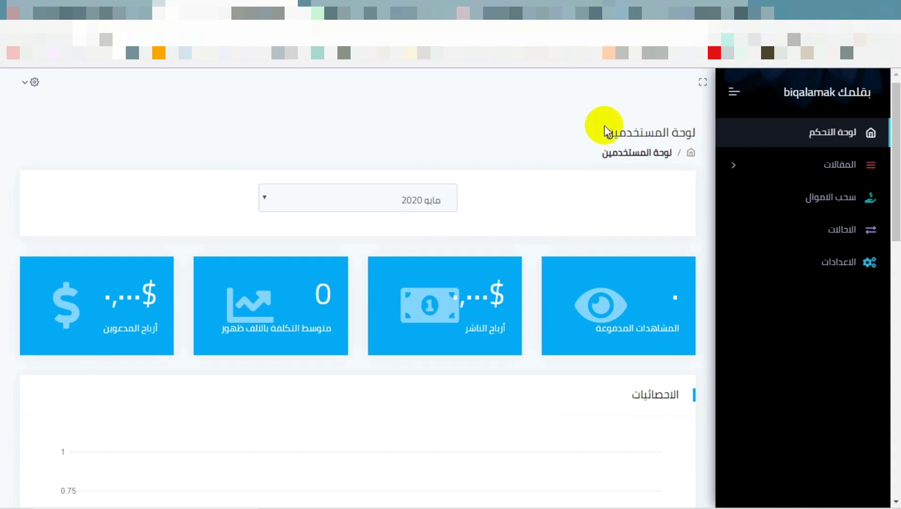
scroll(587, 151, down, 1)
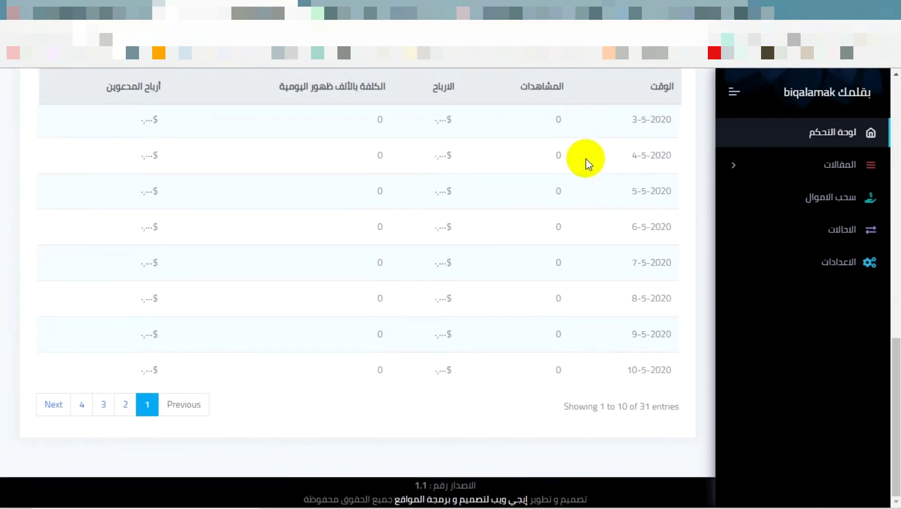
scroll(455, 366, up, 8)
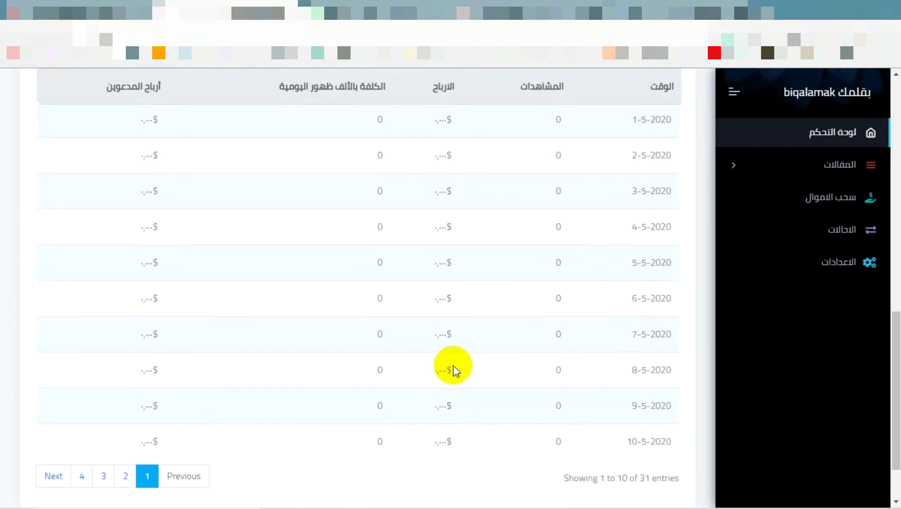
scroll(523, 362, down, 5)
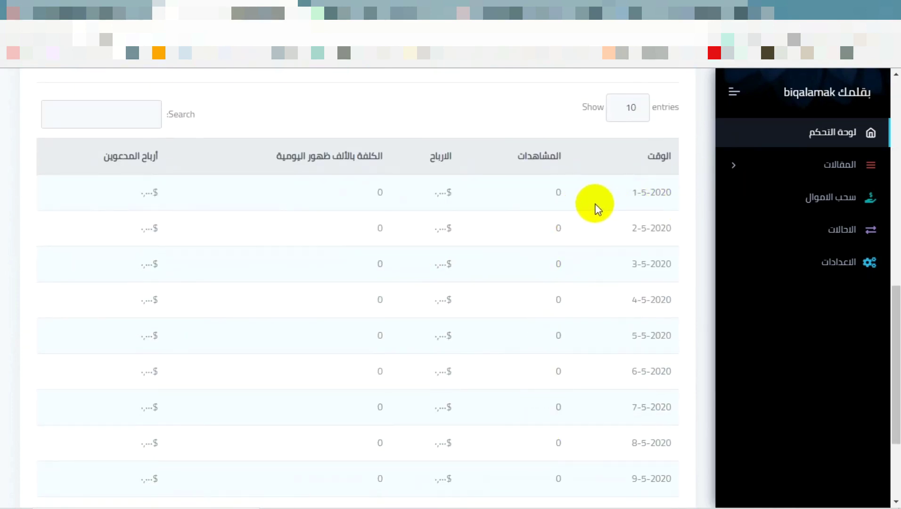
scroll(613, 200, down, 3)
scroll(611, 160, up, 4)
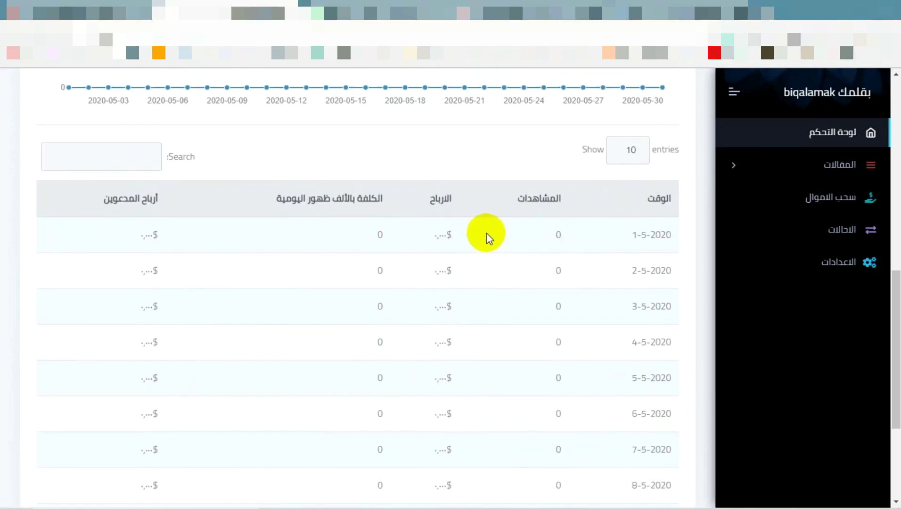
scroll(502, 240, up, 5)
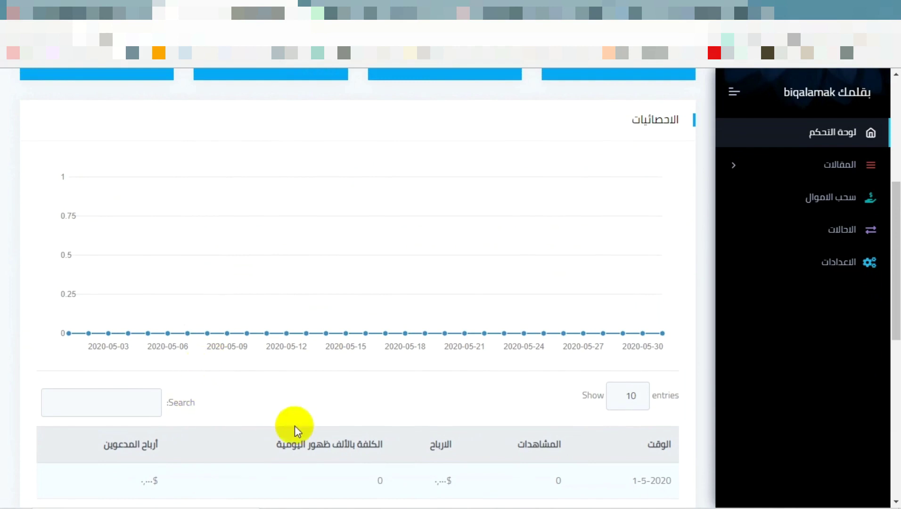
- Highlight the daily cost-per-thousand-impressions column heading and review the average cost-per-thousand summary card
drag(383, 445, 274, 442)
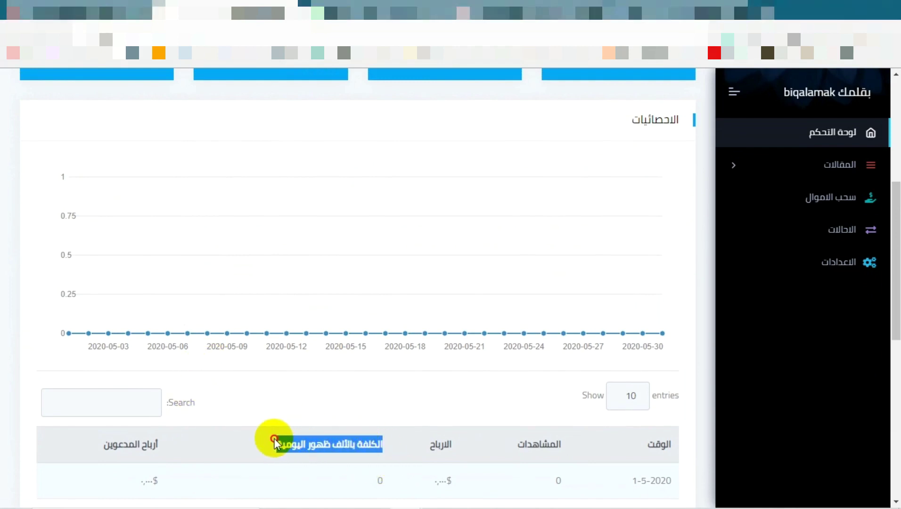
scroll(341, 381, up, 6)
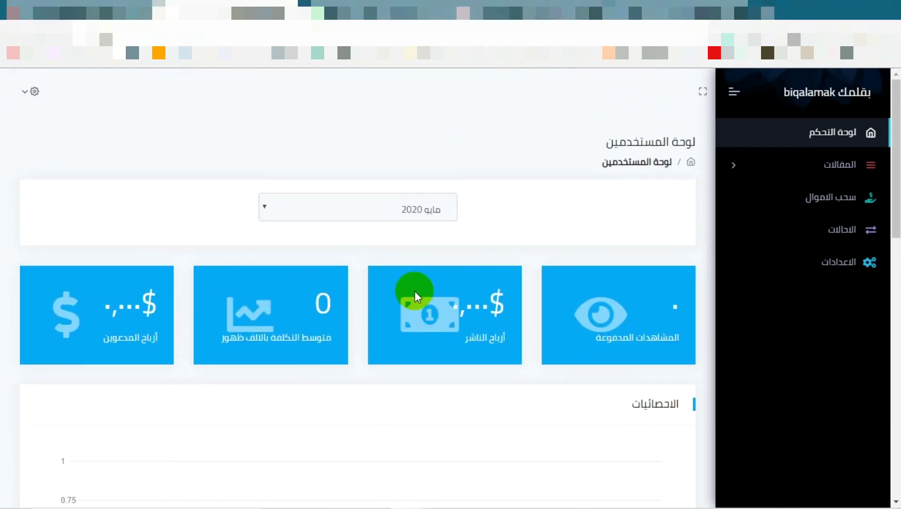
scroll(429, 313, down, 14)
scroll(434, 332, up, 14)
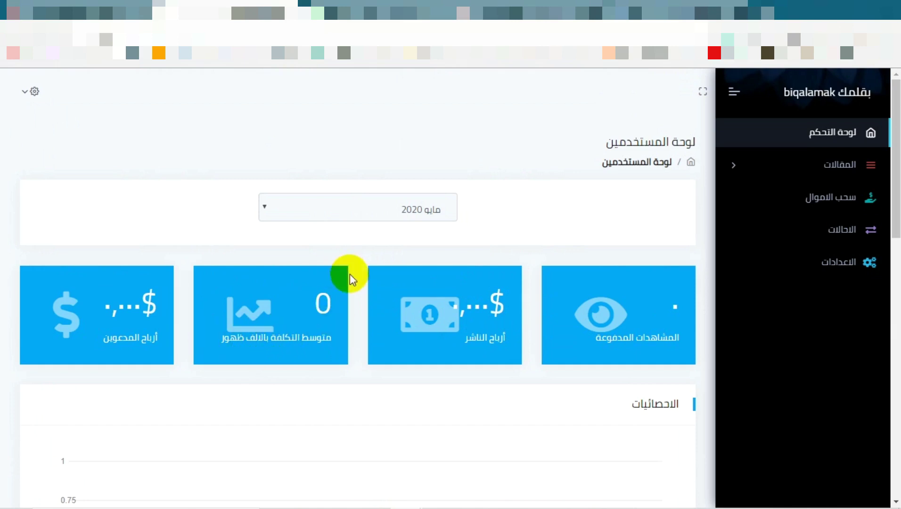
click(313, 307)
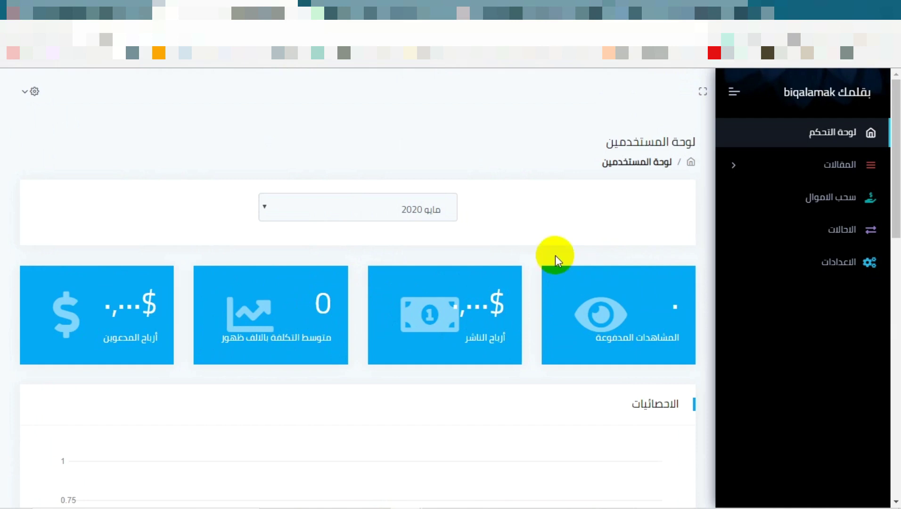
click(328, 302)
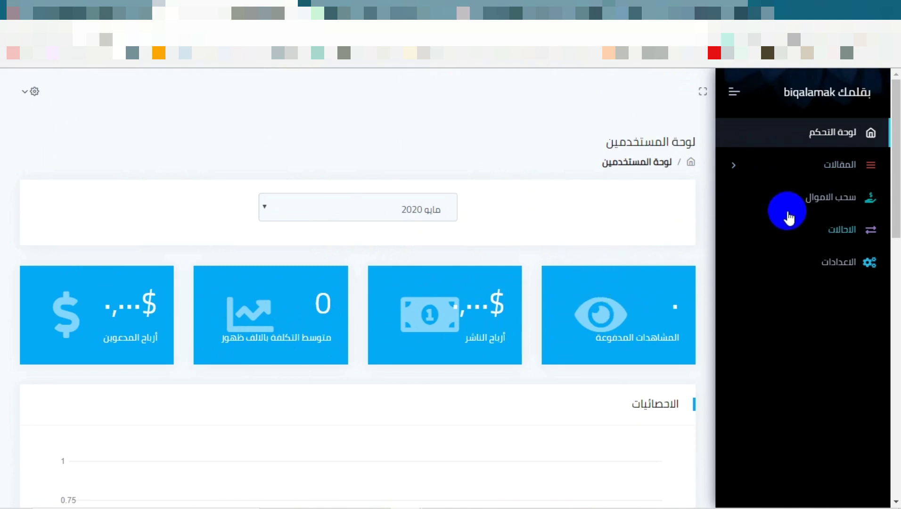
- Open the withdrawals page (سحب الاموال) and highlight the available balance
click(828, 205)
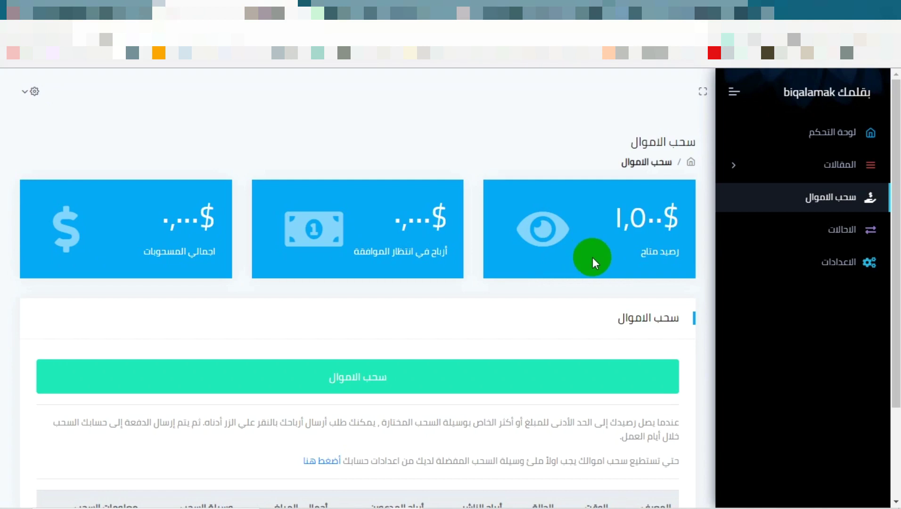
drag(615, 222, 678, 221)
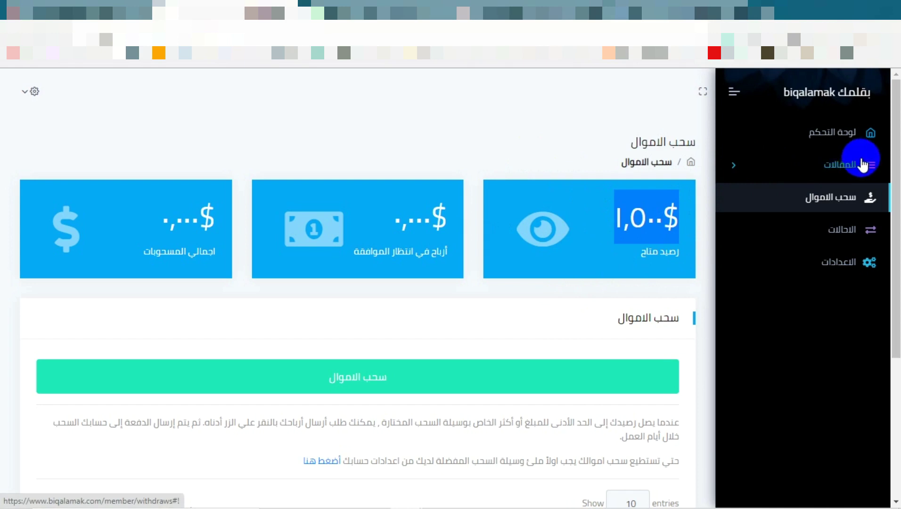
- Open the form for adding a new article (أضافة مقال جديد) and view its content editor
click(836, 168)
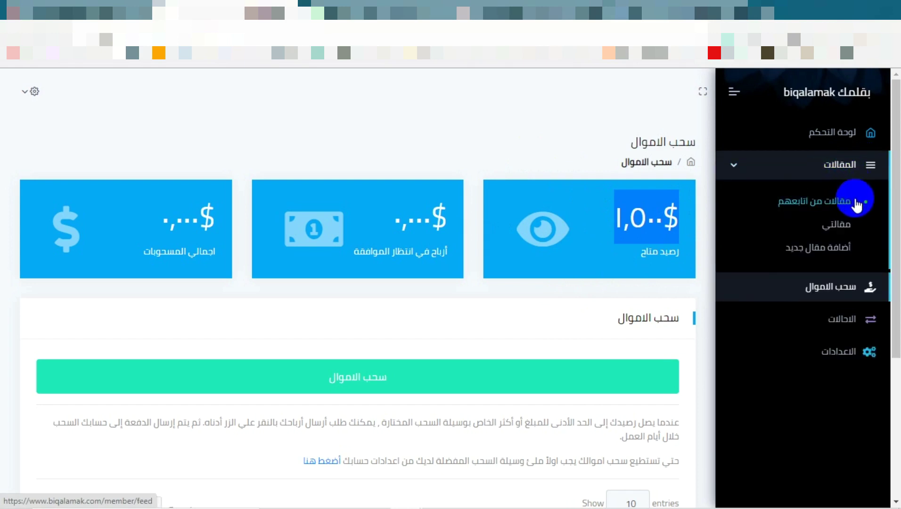
click(830, 254)
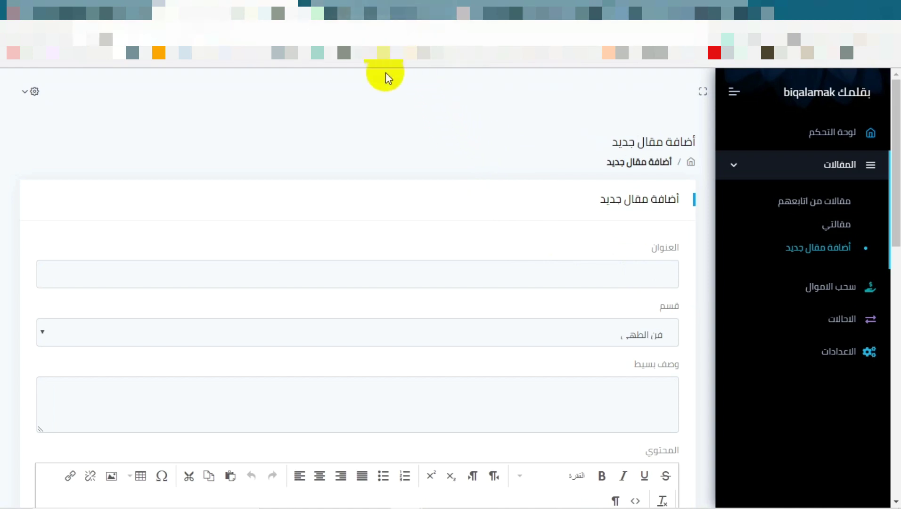
scroll(387, 309, down, 8)
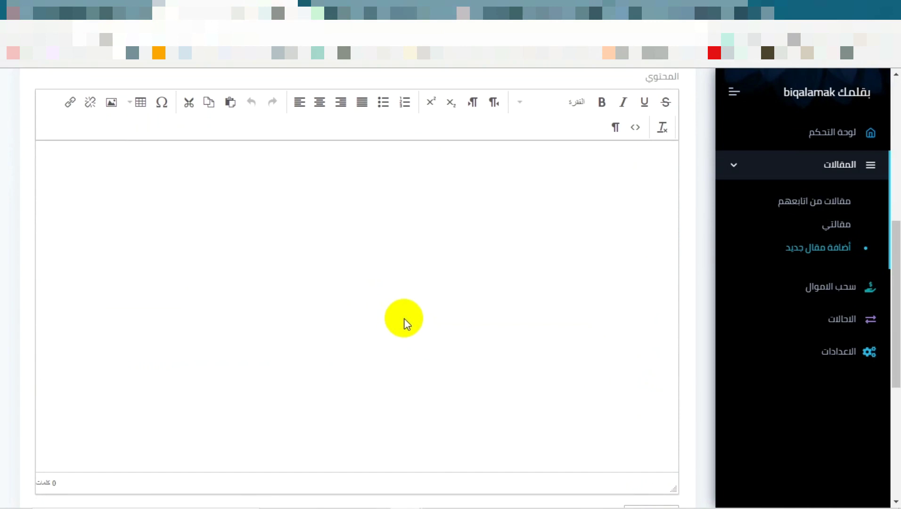
- Switch to the Google Trends hot searches for Egypt and open the Google results for "100 وش 29"
click(391, 9)
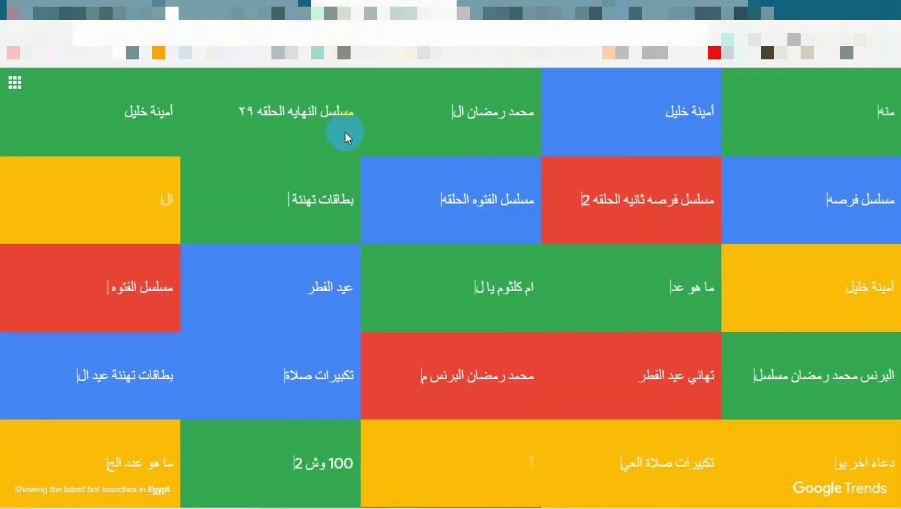
click(590, 216)
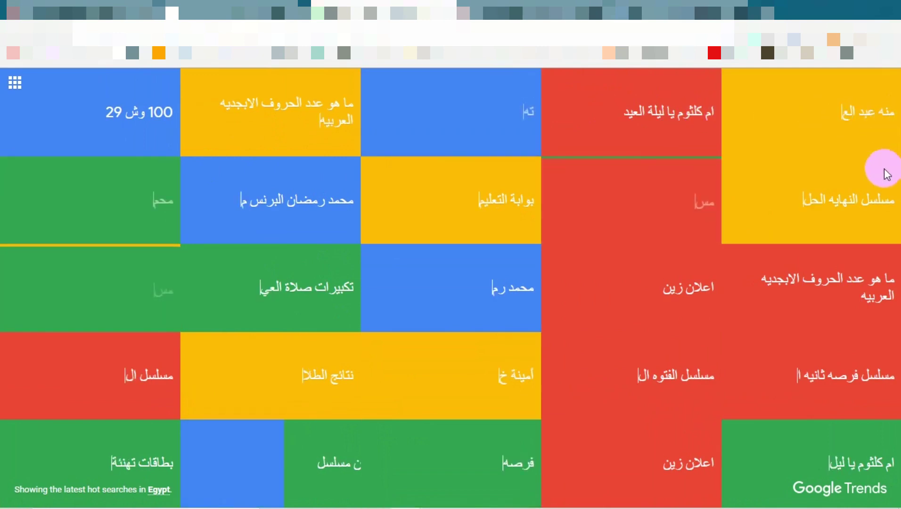
click(680, 288)
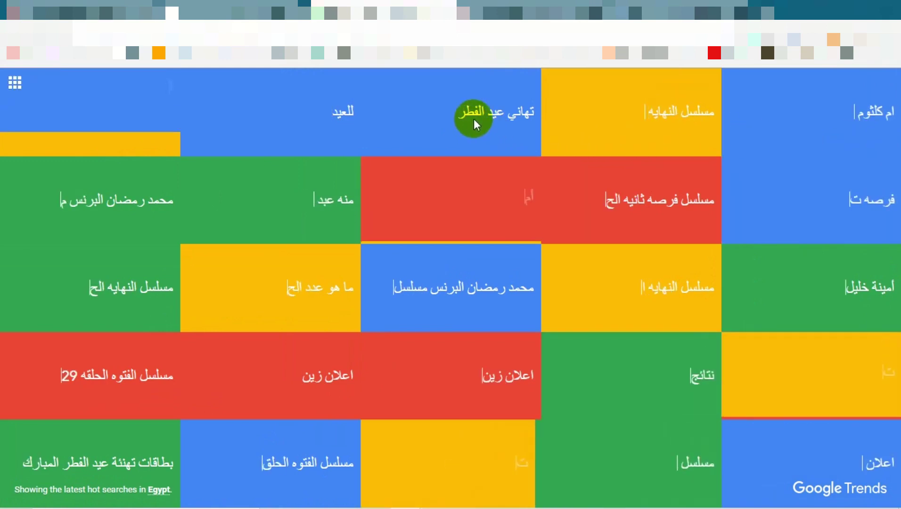
click(520, 210)
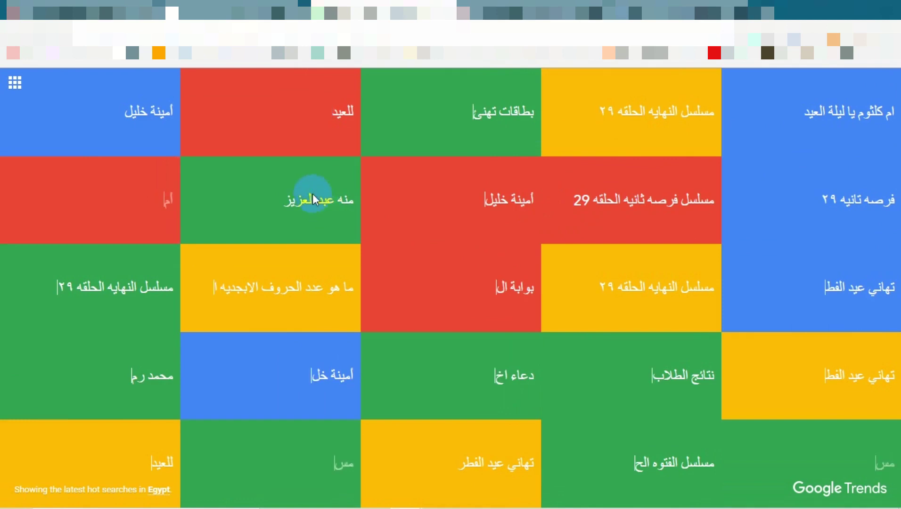
click(340, 196)
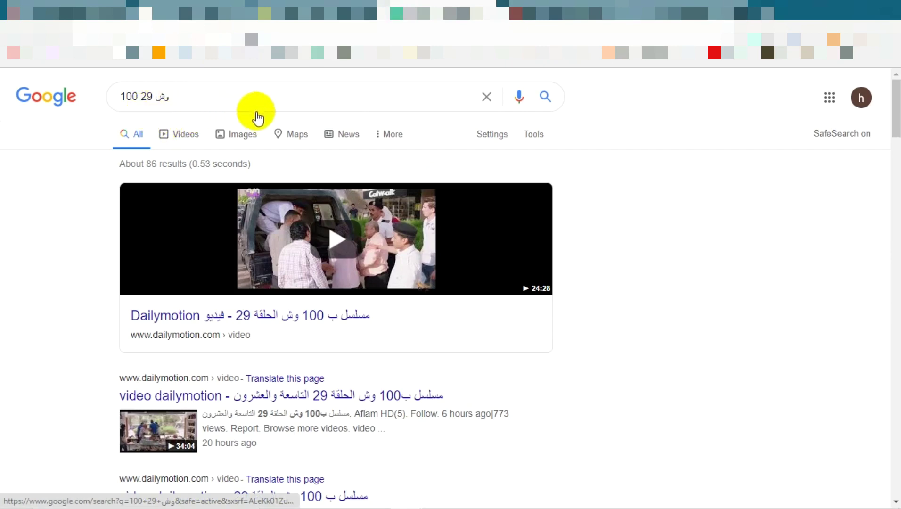
- Look through the Google results for "100 وش 29", and return to the Google Trends hot searches for Egypt
scroll(257, 120, down, 4)
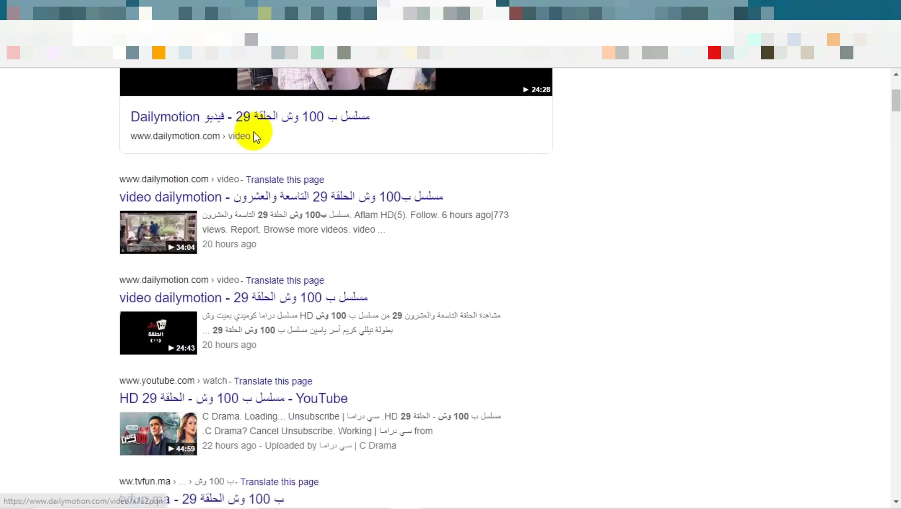
scroll(264, 131, down, 12)
scroll(271, 172, down, 7)
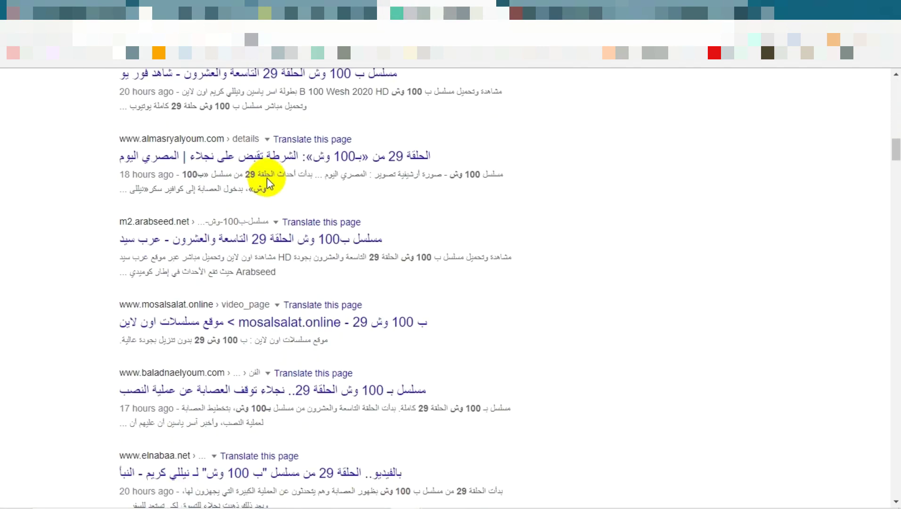
scroll(268, 179, up, 2)
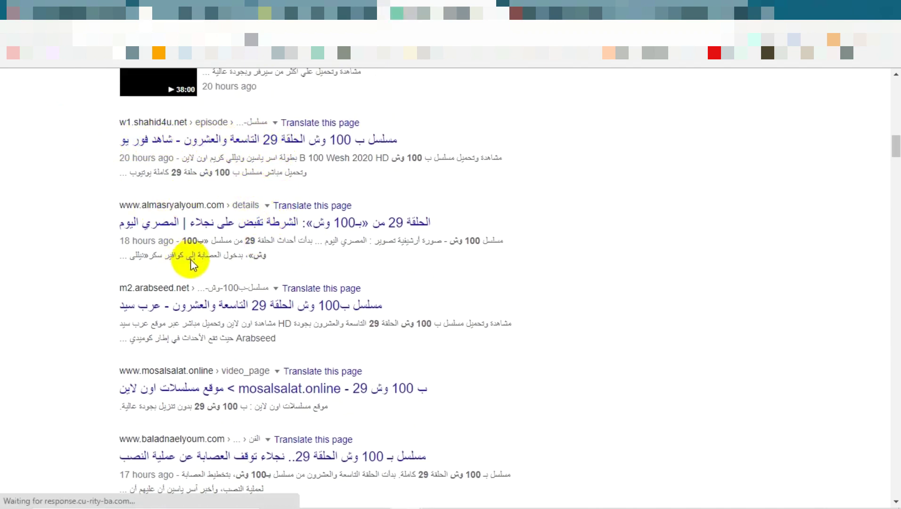
scroll(195, 237, down, 3)
scroll(185, 216, up, 1)
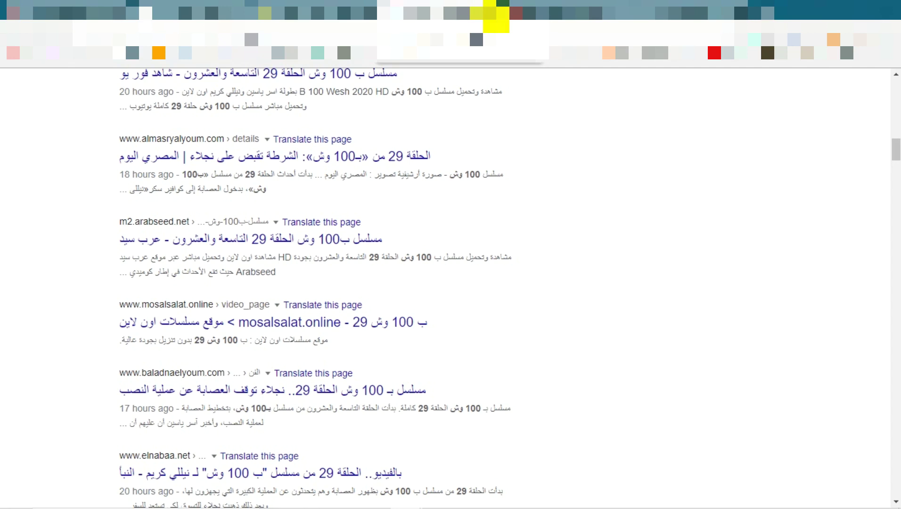
click(489, 14)
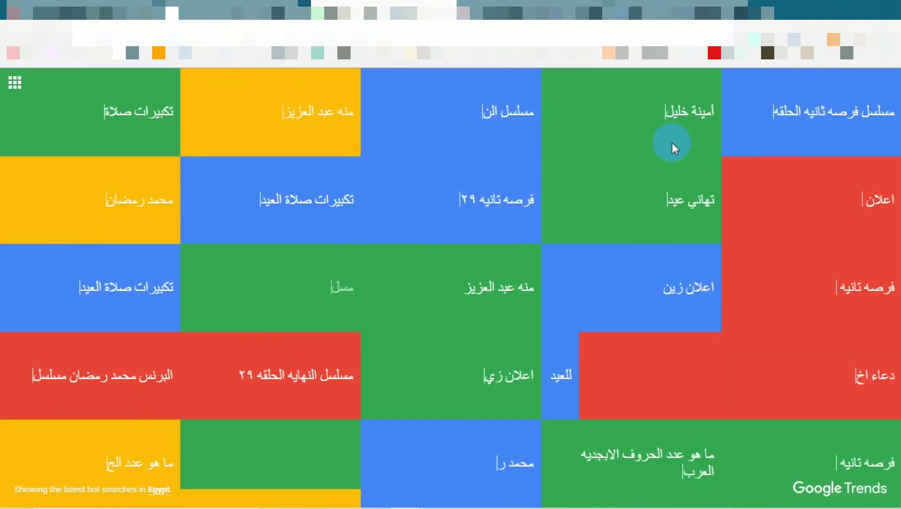
mouse_move(674, 146)
mouse_down()
mouse_move(635, 161)
mouse_move(635, 144)
mouse_move(622, 141)
mouse_move(535, 141)
mouse_up()
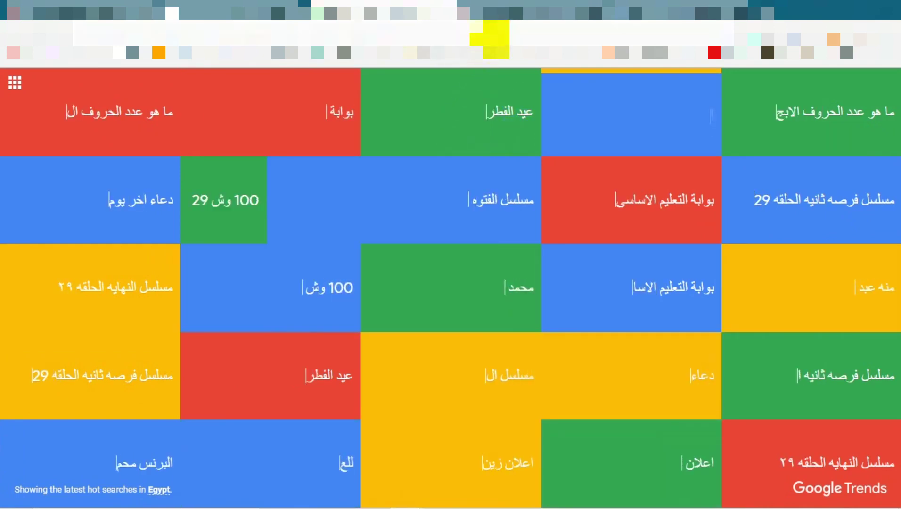
- Switch to the EzineArticles home page and look over its article categories
key(ctrl+Tab)
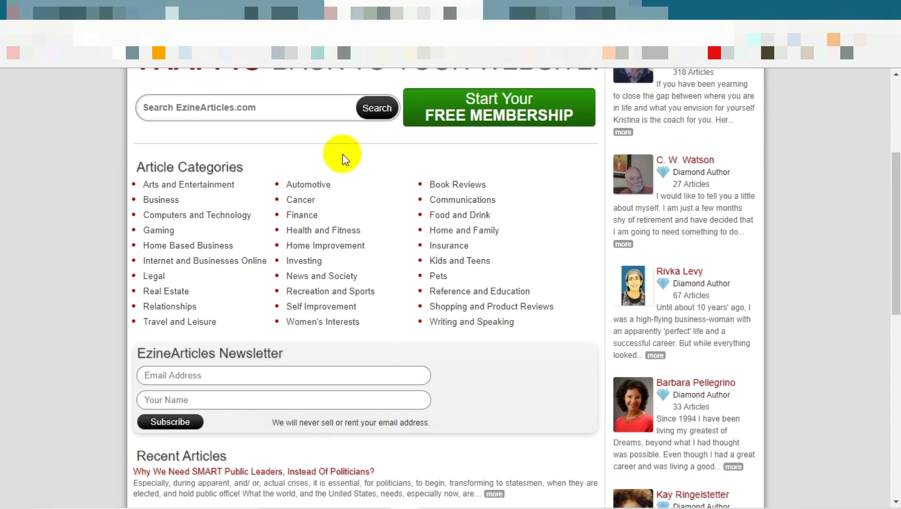
scroll(348, 160, up, 3)
scroll(348, 158, down, 5)
scroll(351, 162, up, 2)
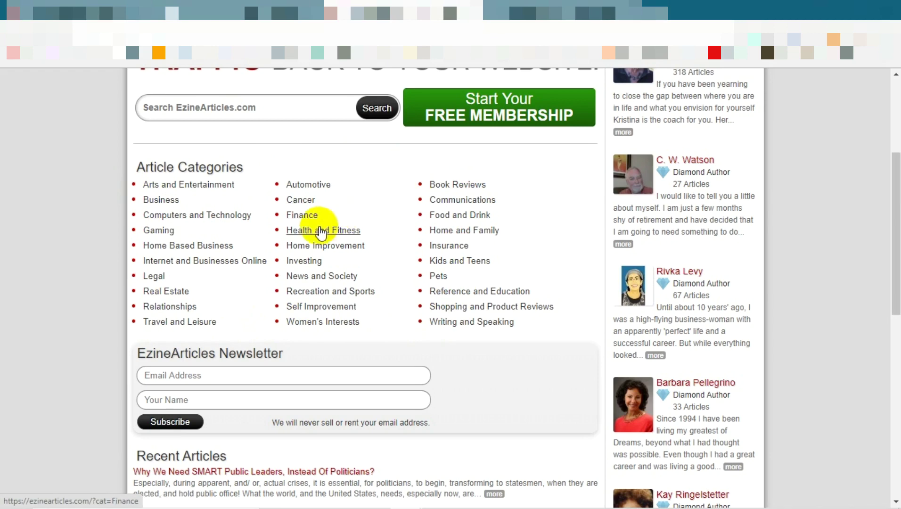
- Open the Gaming article category on EzineArticles and browse its list of articles
click(157, 231)
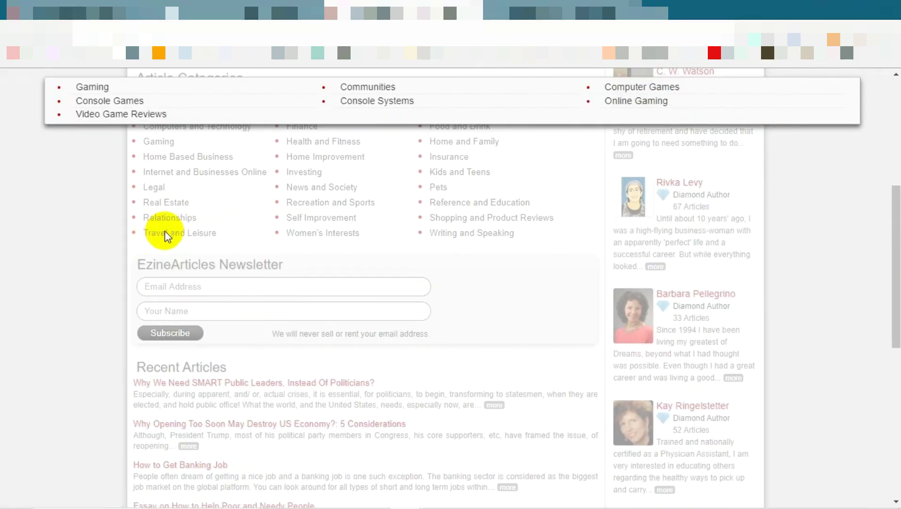
click(94, 90)
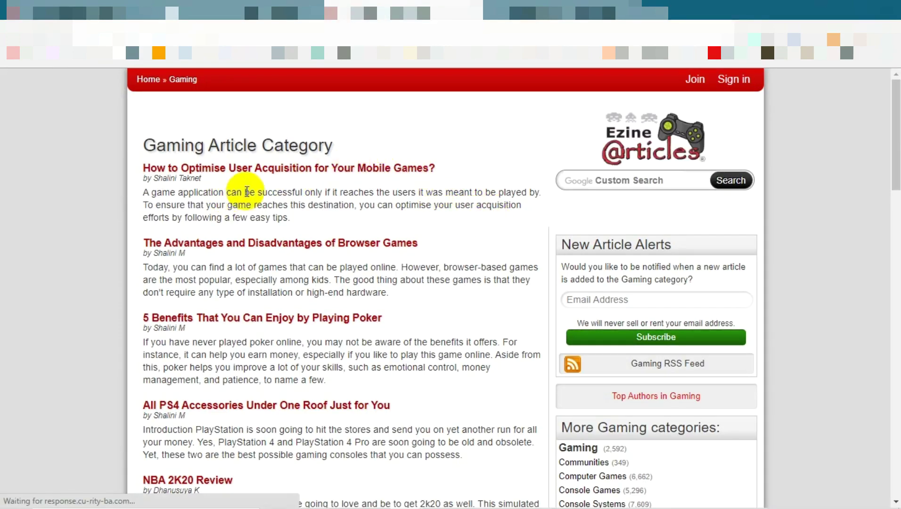
scroll(315, 197, down, 1)
scroll(316, 197, down, 15)
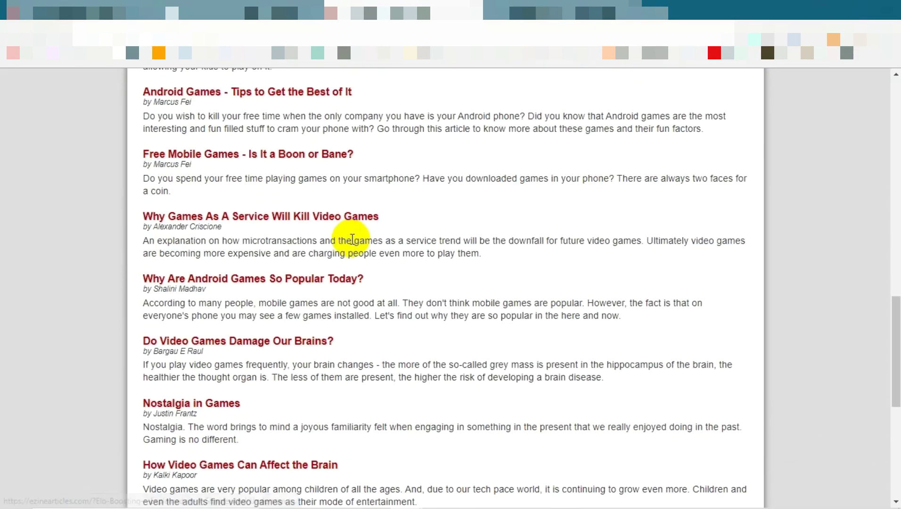
- Look through the article titles and summaries in the EzineArticles Gaming category
scroll(391, 264, up, 15)
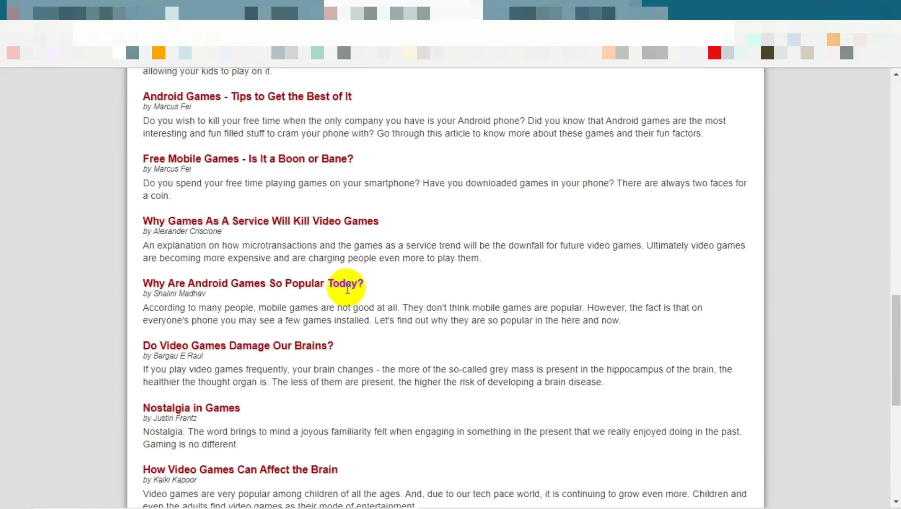
scroll(347, 289, up, 8)
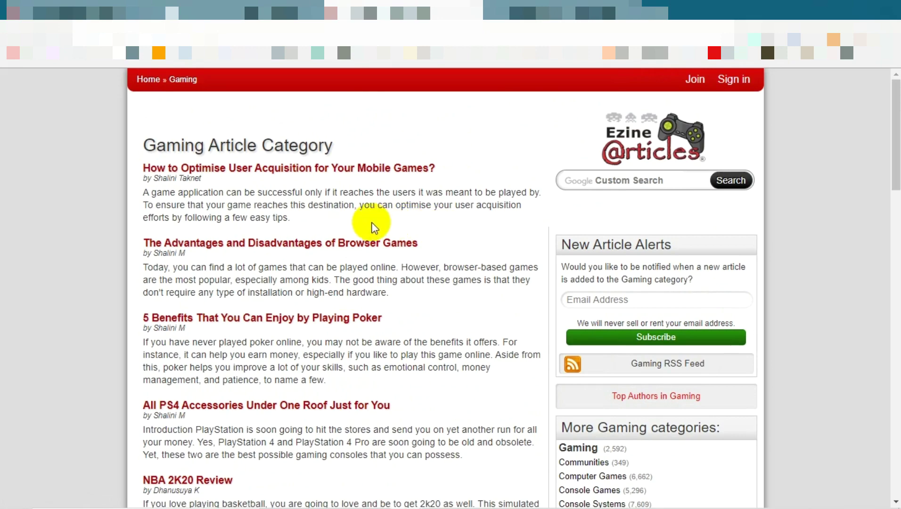
scroll(235, 211, down, 1)
scroll(230, 197, down, 15)
scroll(233, 179, up, 8)
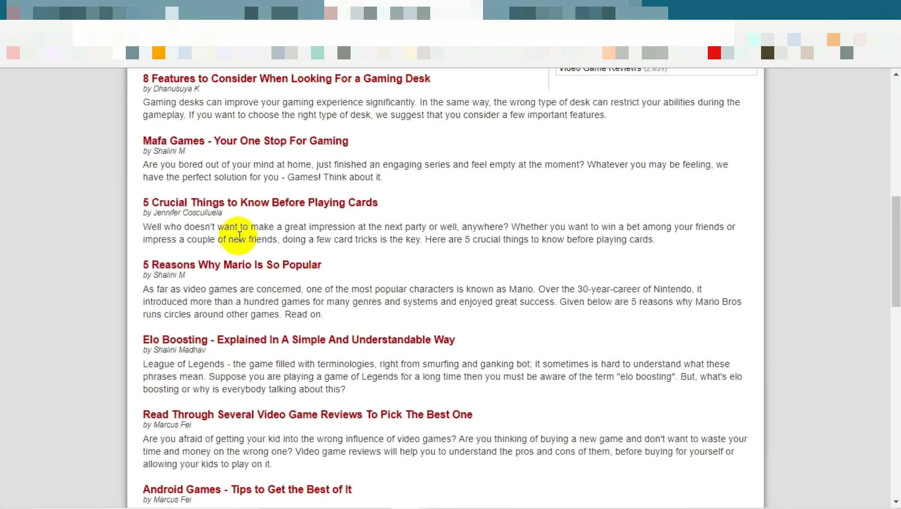
scroll(262, 259, up, 4)
scroll(348, 238, down, 8)
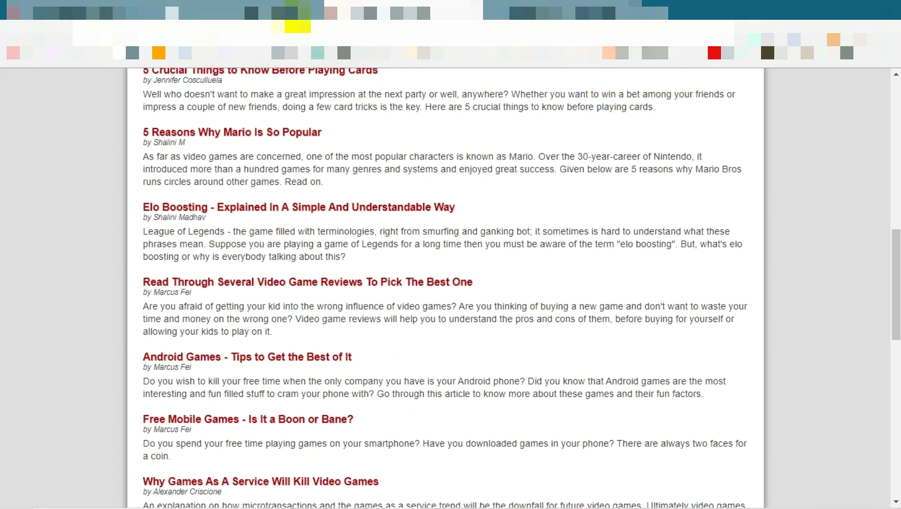
- Show the empty content editor of the new article page on biqalamak, and return to the EzineArticles Gaming category
click(301, 38)
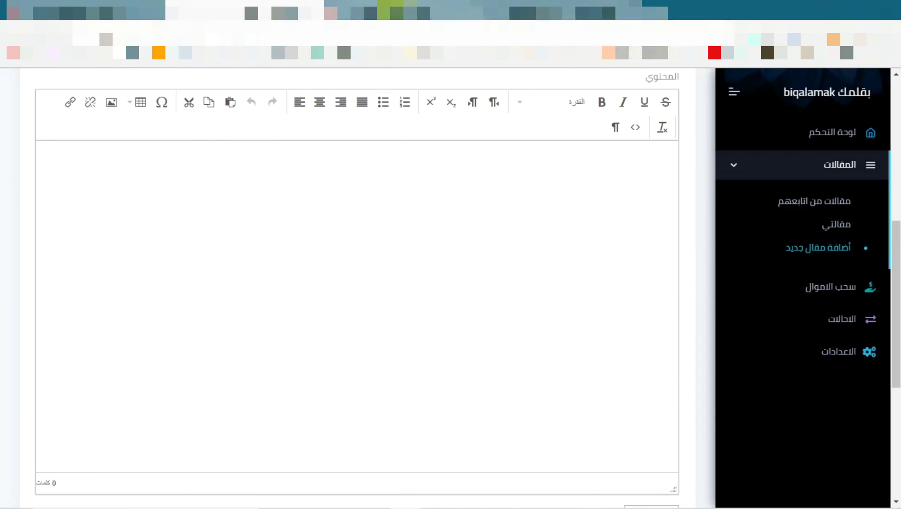
click(394, 9)
scroll(325, 207, down, 1)
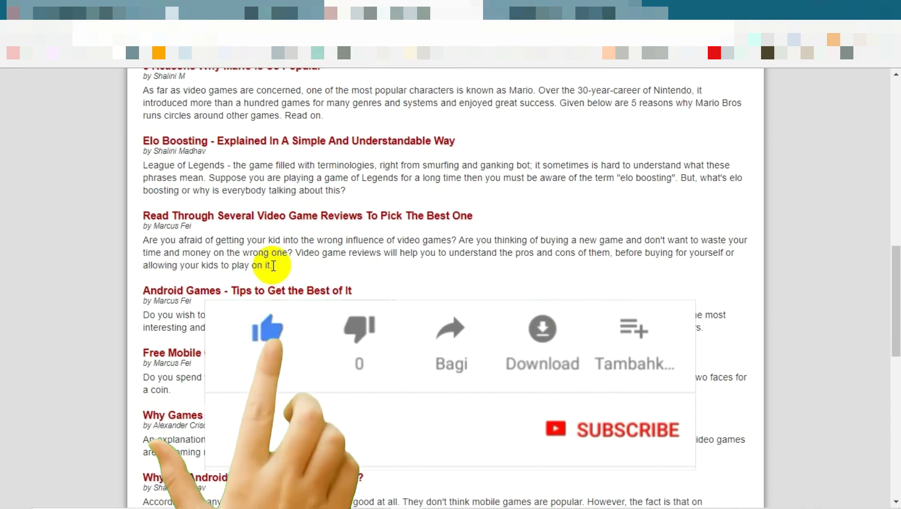
- Copy the first three article entries of the Gaming category, from "How to Optimise User Acquisition" through "5 Benefits That You Can Enjoy by Playing Poker"
scroll(319, 224, up, 15)
scroll(318, 236, down, 7)
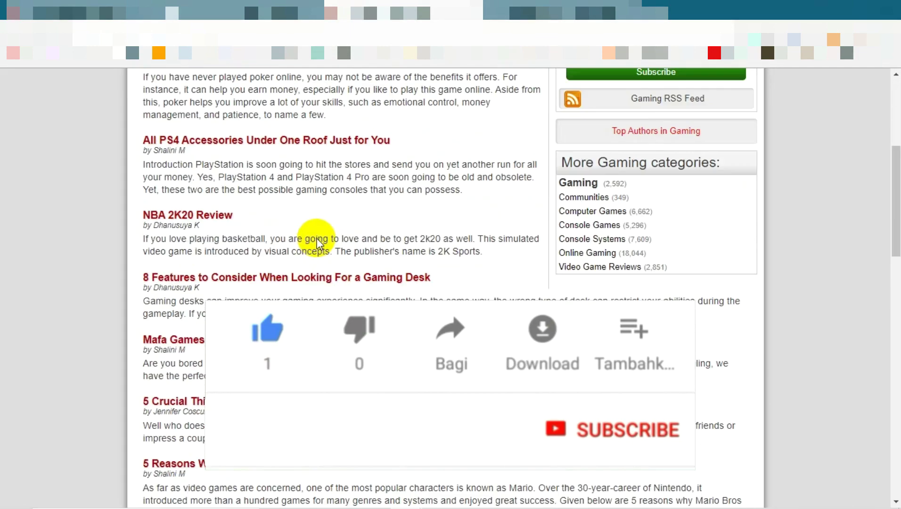
scroll(316, 238, up, 5)
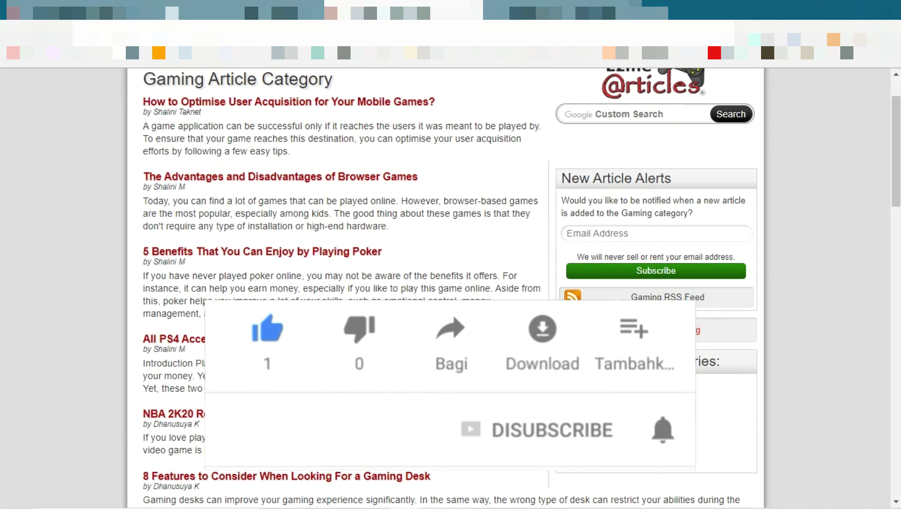
drag(285, 298, 137, 106)
key(ctrl+c)
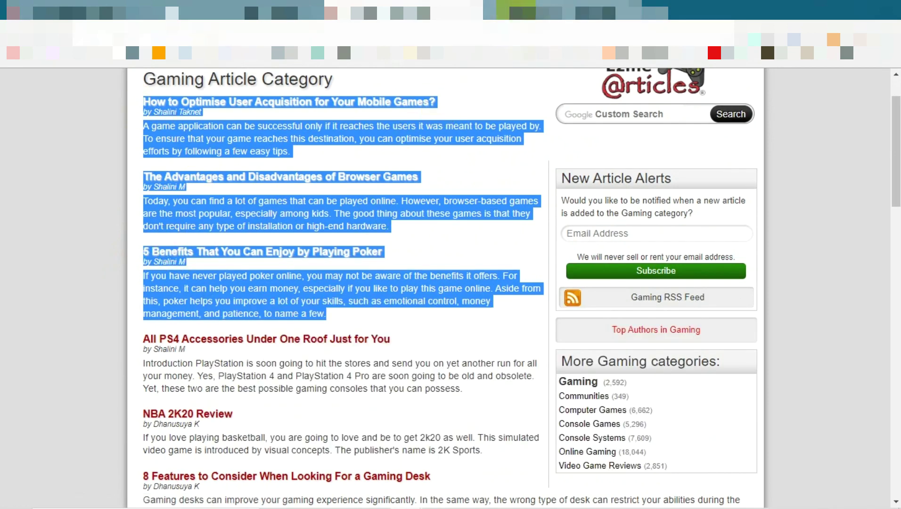
- Switch to the Best Free Spinner site and look over its article spinner form and the remaining free credits
click(561, 10)
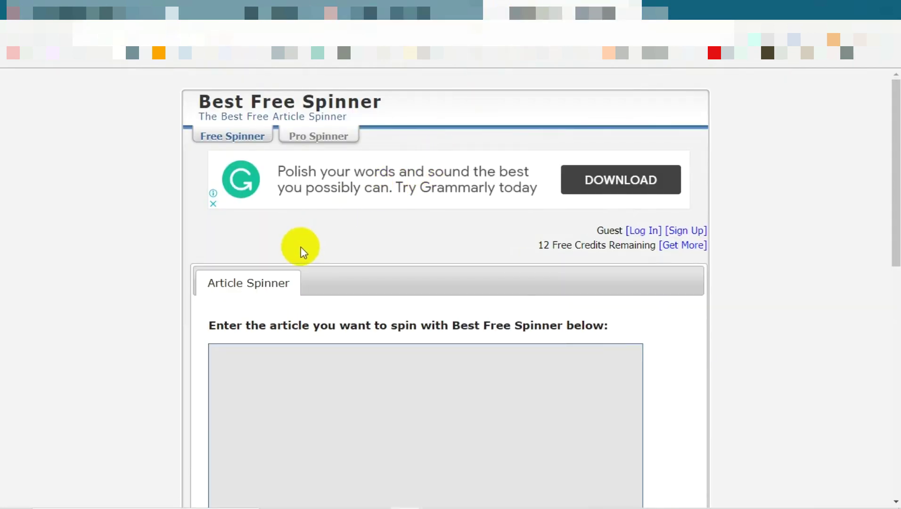
scroll(297, 248, down, 4)
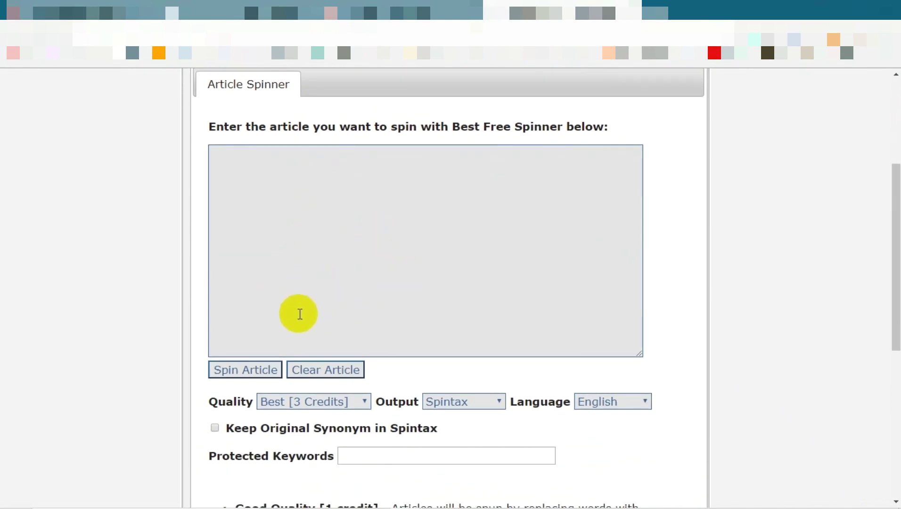
scroll(342, 260, up, 4)
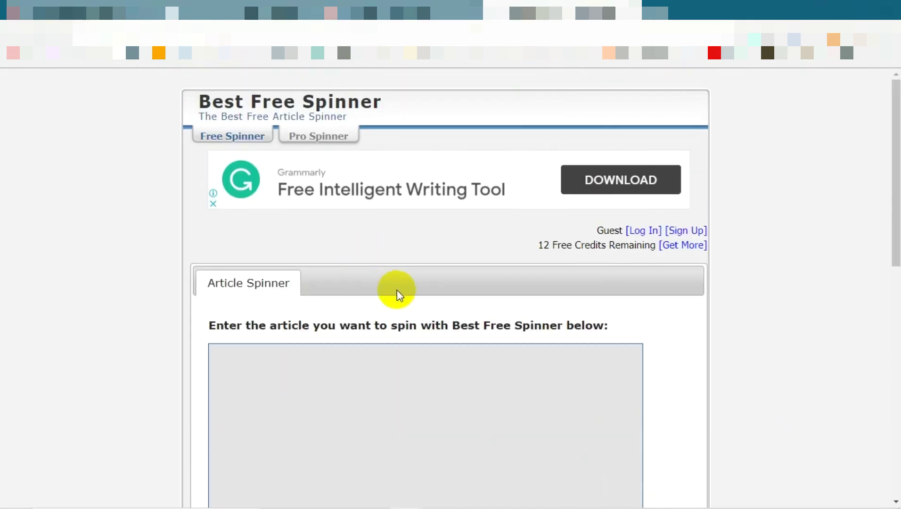
drag(538, 247, 555, 245)
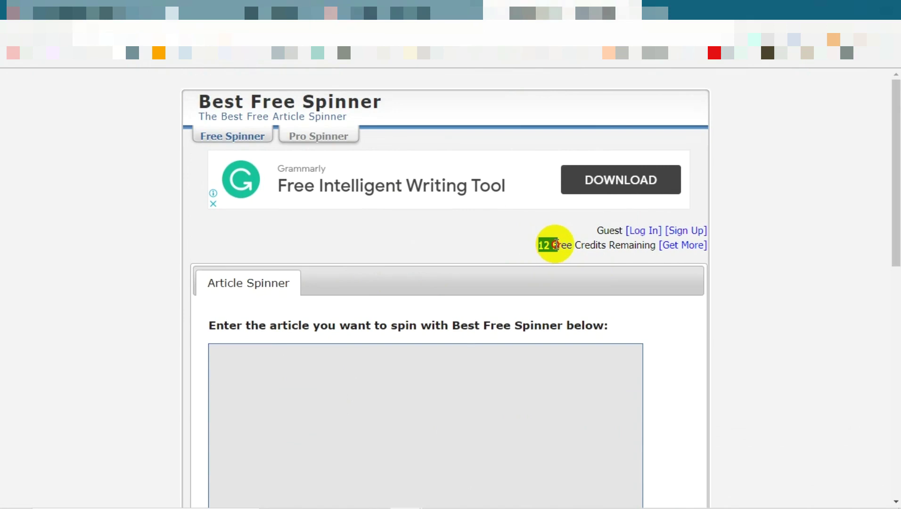
drag(594, 251, 545, 244)
scroll(489, 264, down, 4)
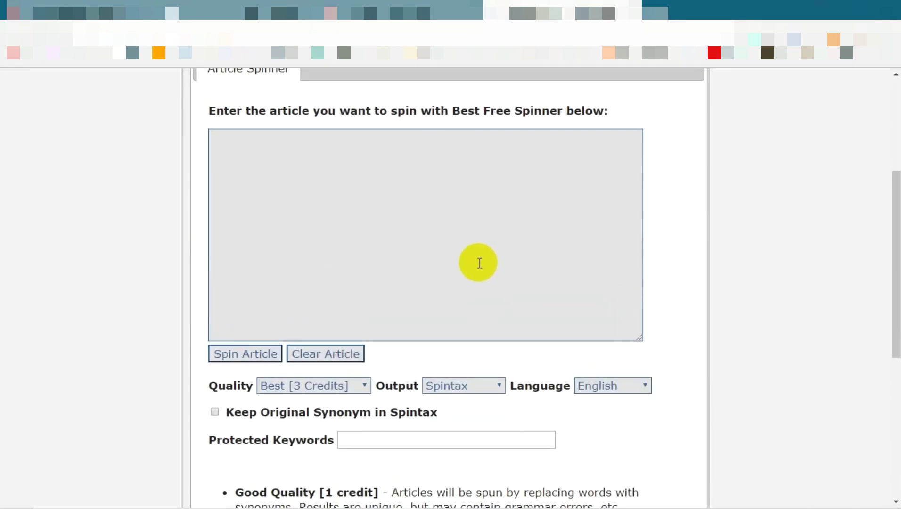
- Paste the copied gaming article text into the article spinner's text box
click(407, 197)
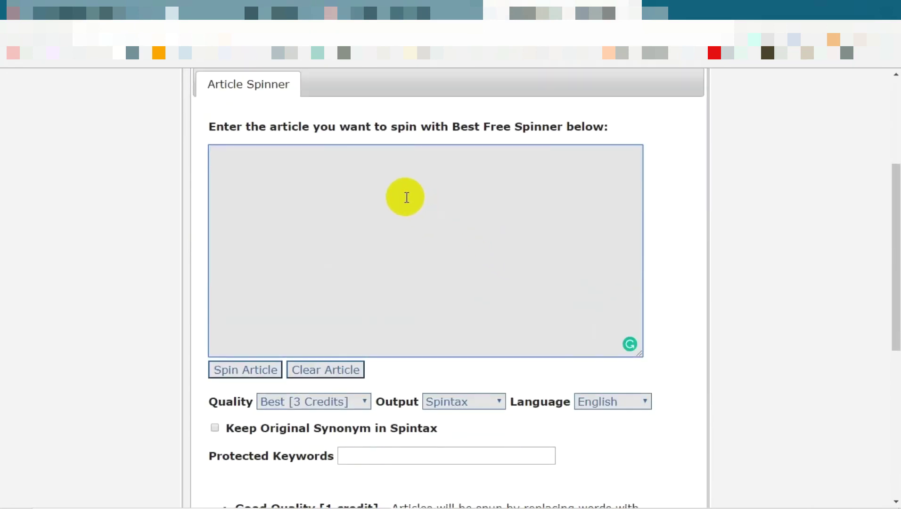
key(ctrl+v)
scroll(326, 231, up, 8)
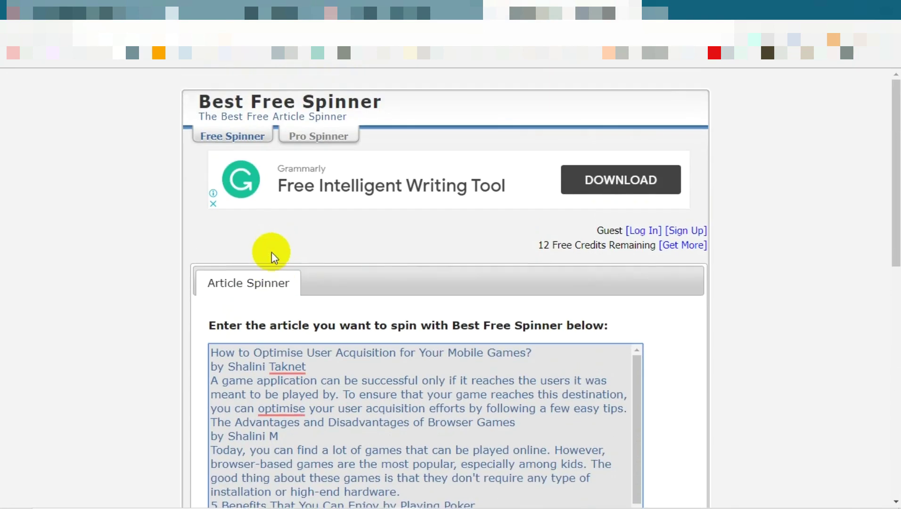
- Delete the author bylines under the three article titles in the pasted text
scroll(275, 246, down, 1)
mouse_move(326, 299)
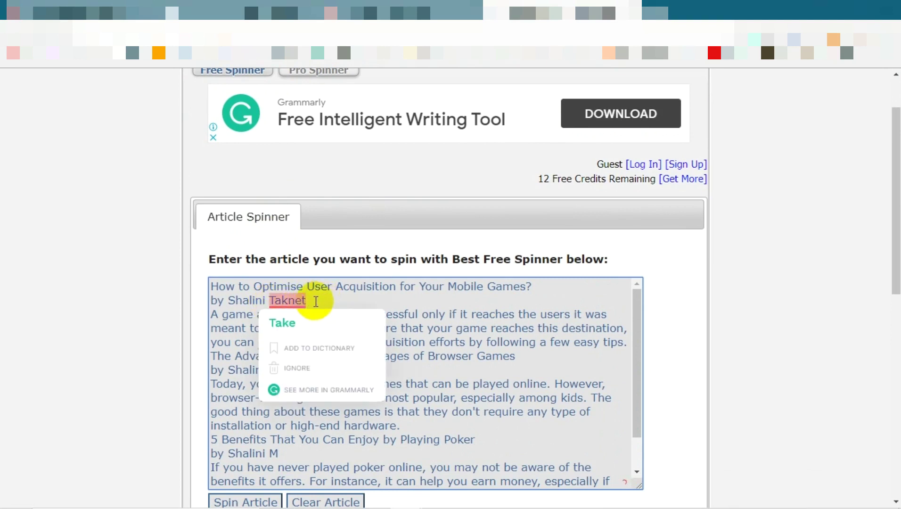
drag(305, 300, 218, 300)
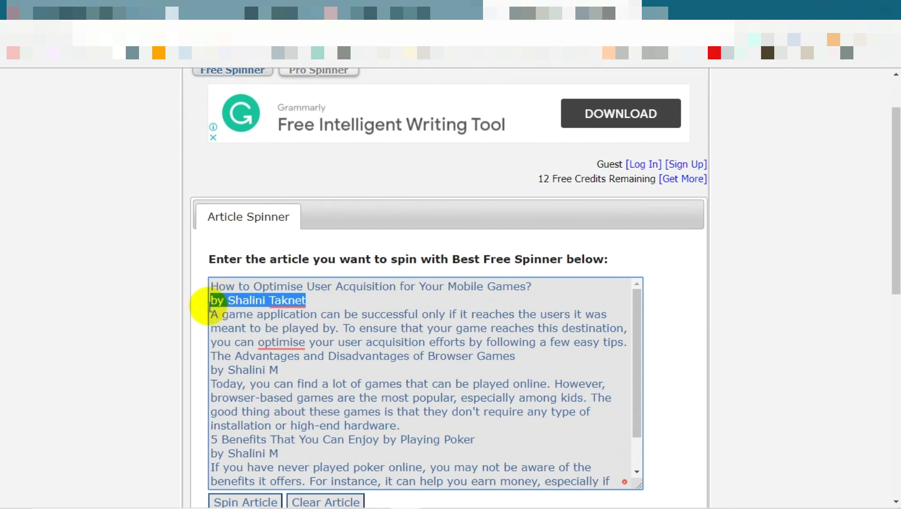
key(BackSpace)
mouse_move(309, 342)
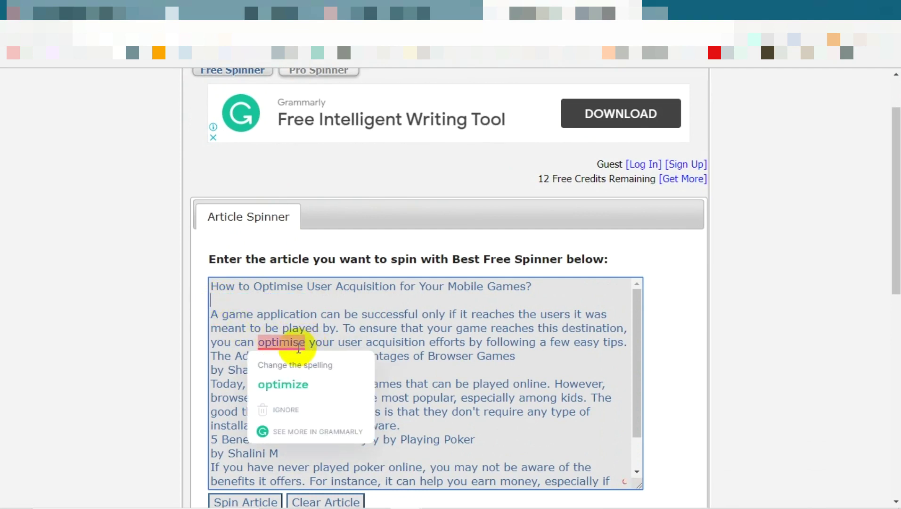
scroll(329, 311, down, 2)
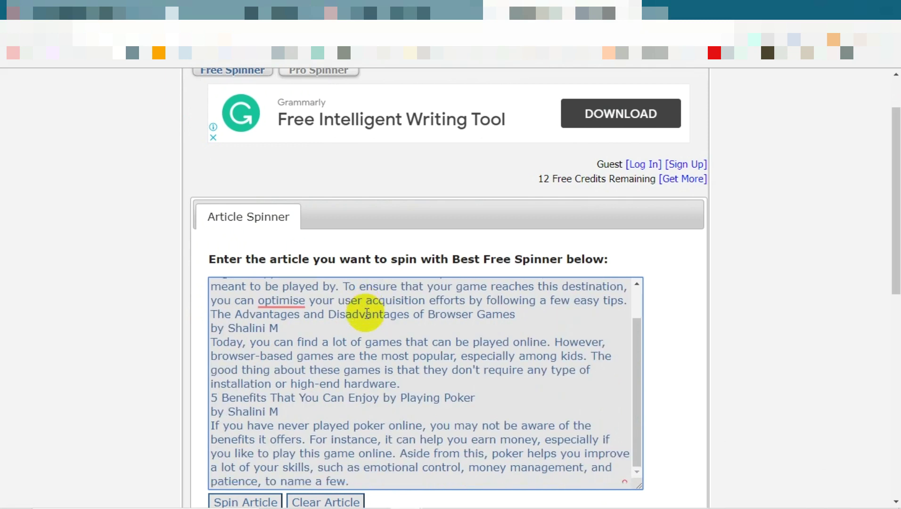
drag(278, 328, 218, 329)
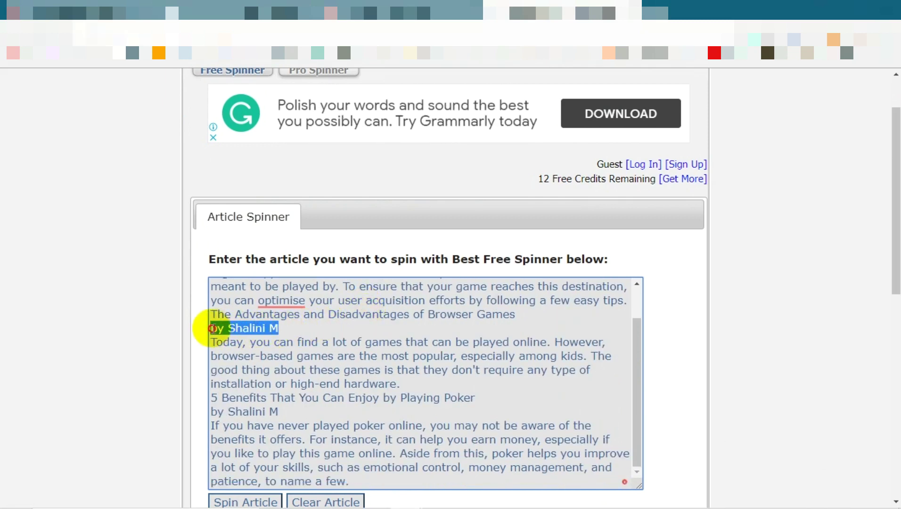
key(BackSpace)
drag(278, 411, 222, 411)
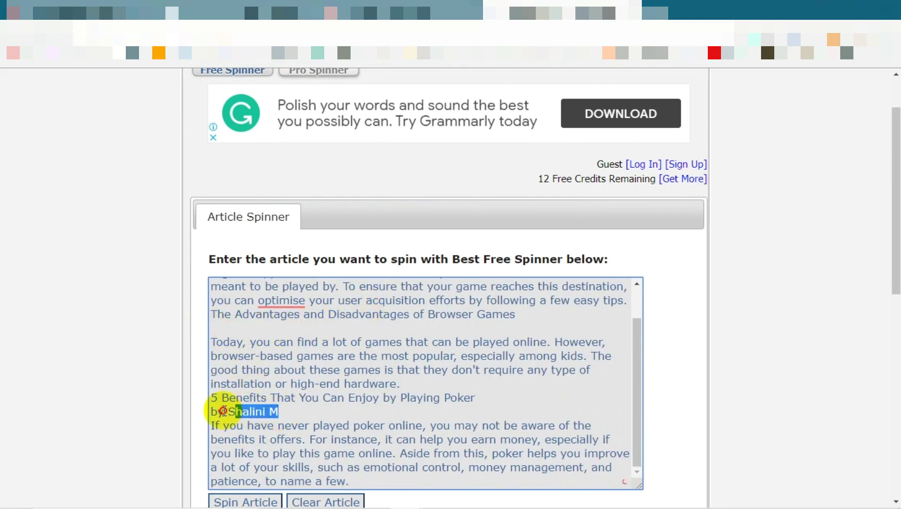
key(BackSpace)
scroll(293, 411, down, 3)
scroll(296, 406, up, 2)
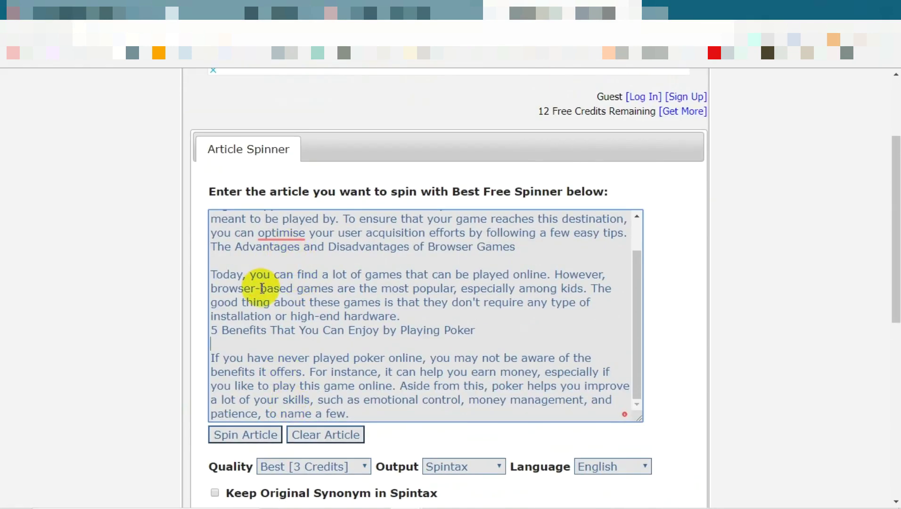
click(274, 343)
click(235, 342)
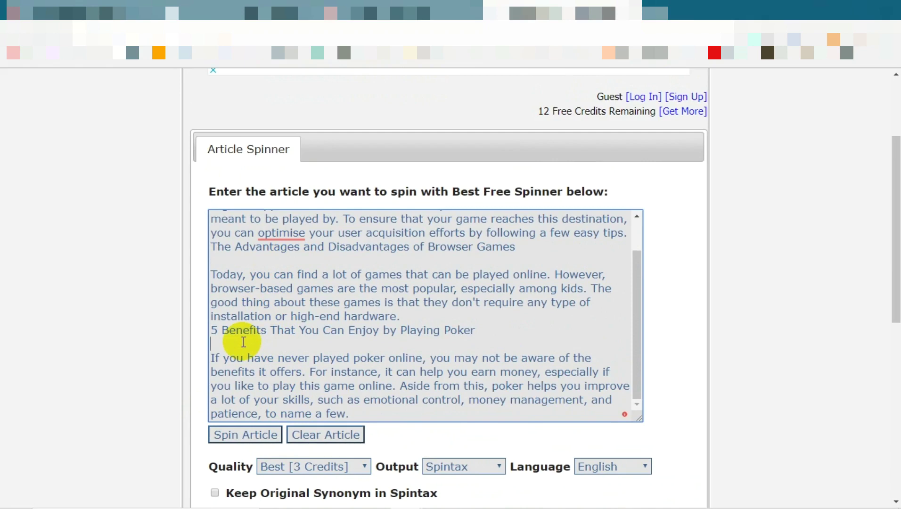
- Correct the flagged word "optimise" to "optimize" with the Grammarly suggestion
click(288, 232)
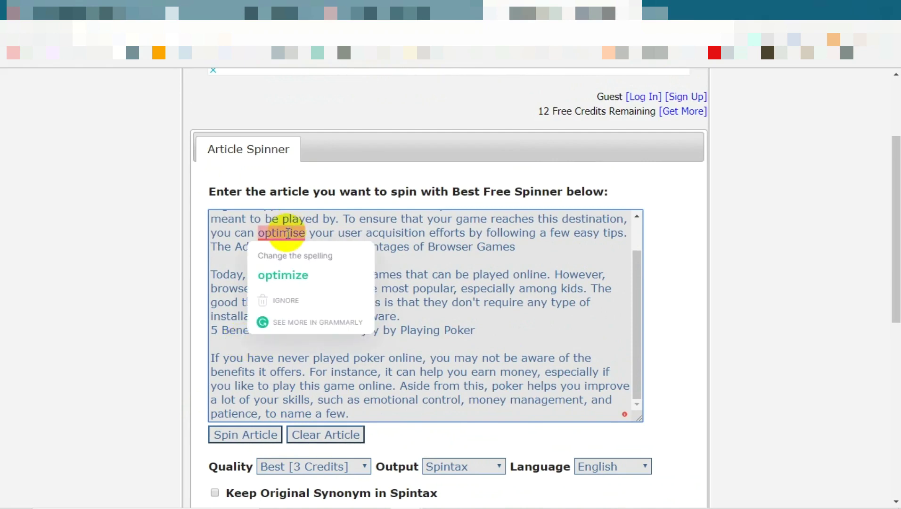
click(278, 277)
scroll(285, 280, down, 1)
- Choose the Best [3 Credits] spin quality and view the available language options, keeping English
scroll(285, 281, down, 2)
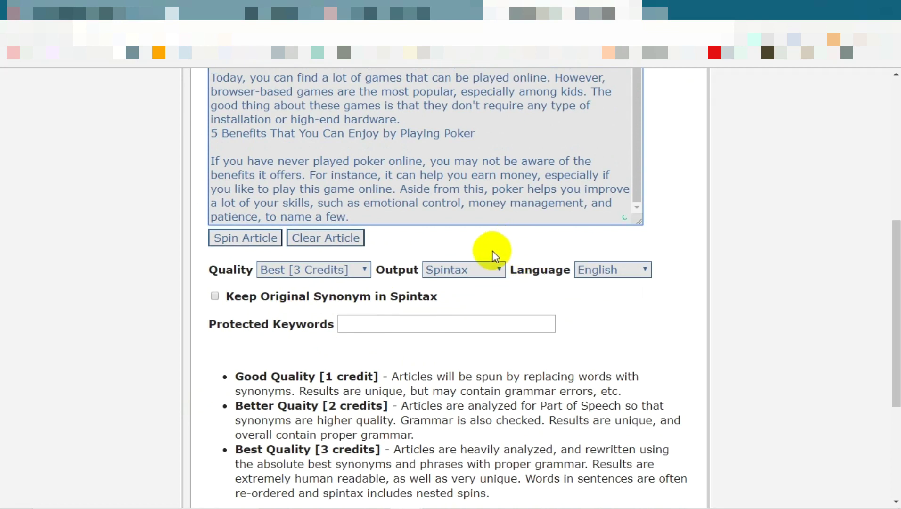
scroll(533, 191, up, 1)
scroll(553, 202, down, 1)
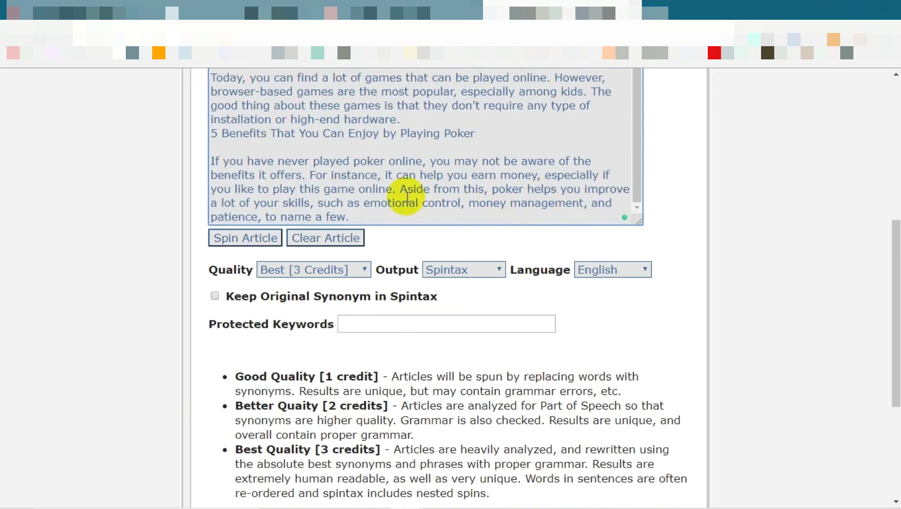
click(341, 271)
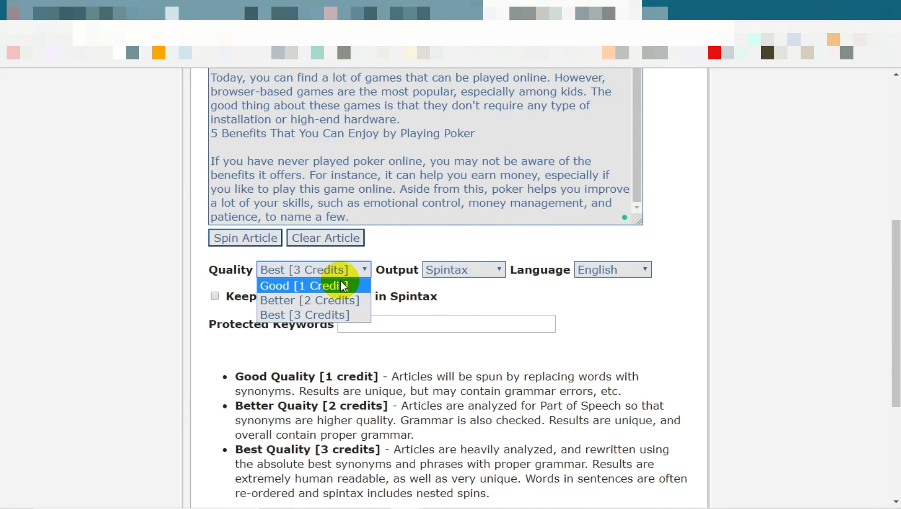
click(299, 319)
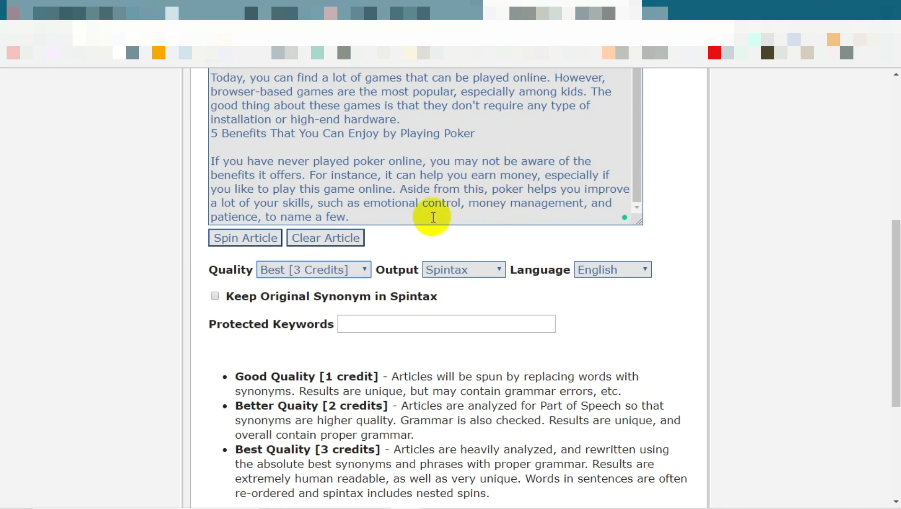
click(612, 271)
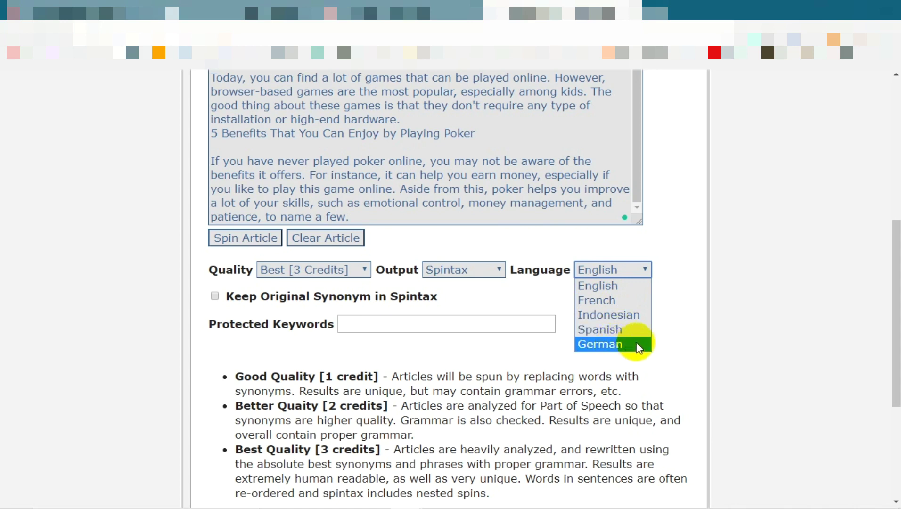
click(663, 296)
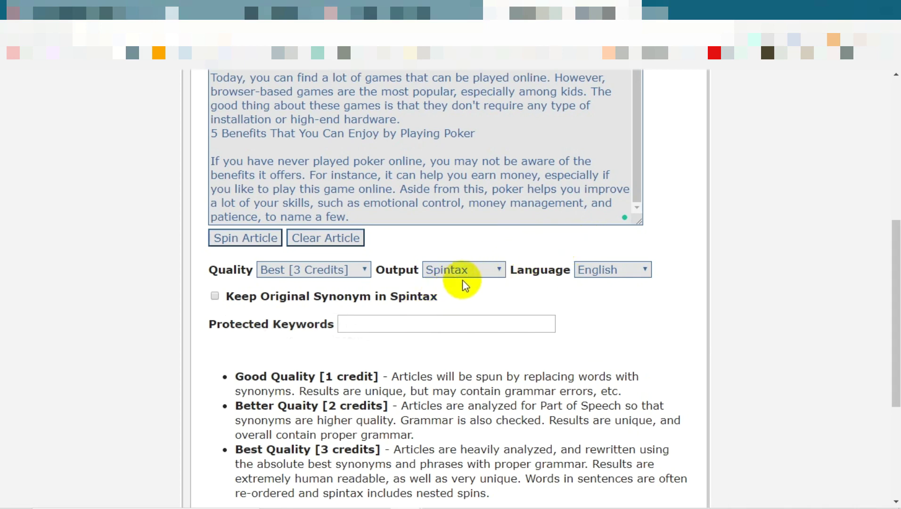
- Spin the article with Spintax output and look through the generated text
scroll(462, 280, down, 1)
scroll(469, 281, up, 1)
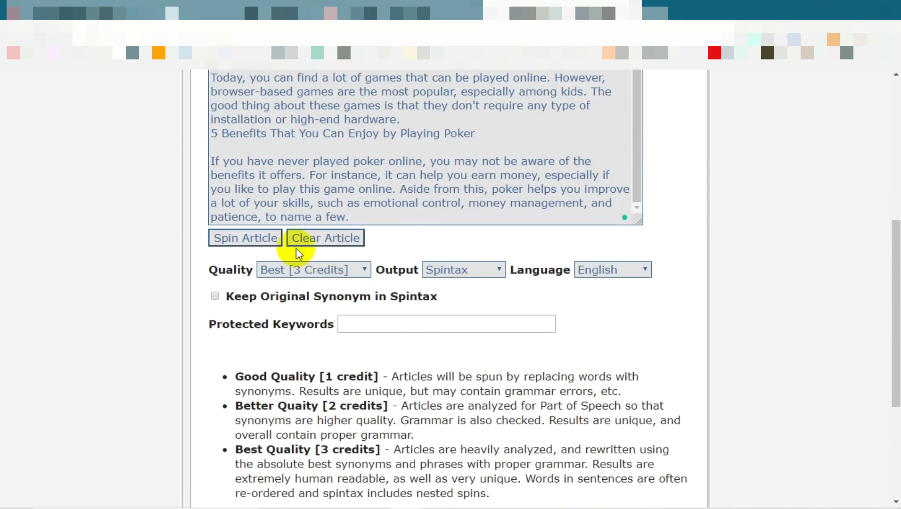
click(246, 241)
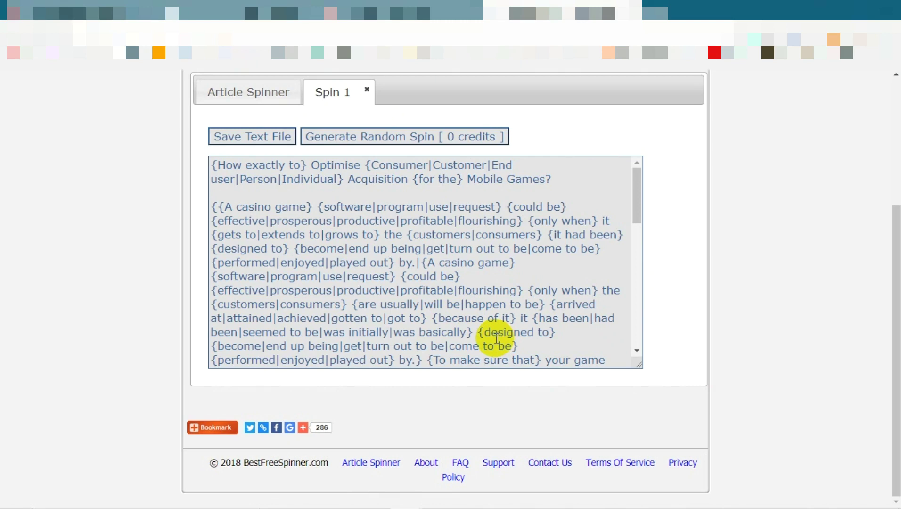
scroll(377, 226, up, 2)
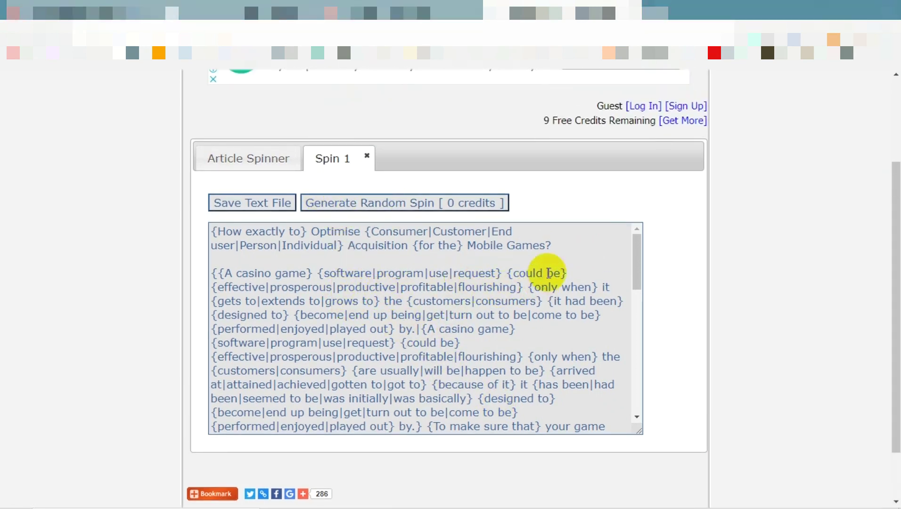
scroll(500, 289, down, 10)
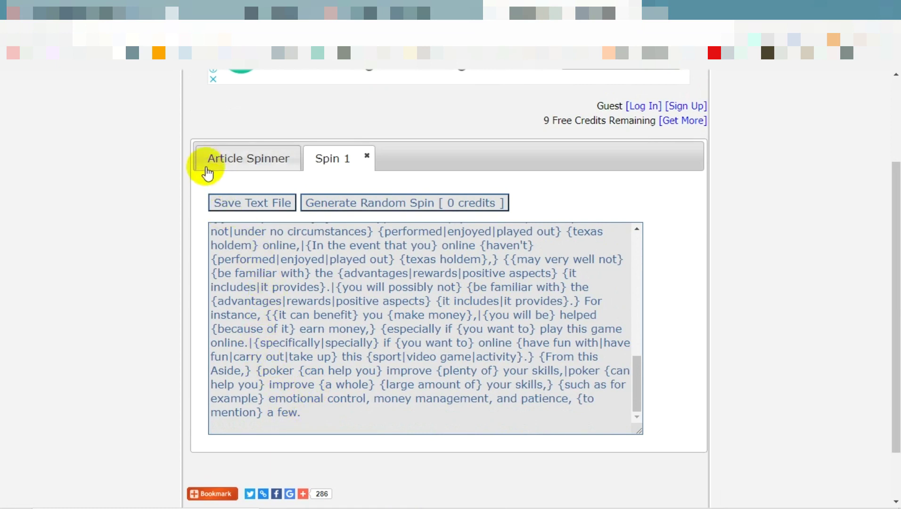
- Compare the original article with its spun version, then copy the entire Spintax text
click(248, 157)
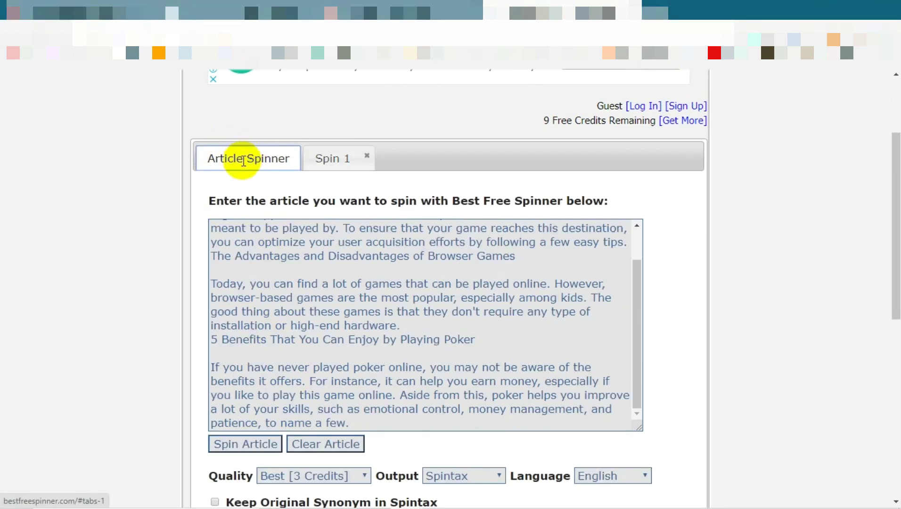
click(332, 160)
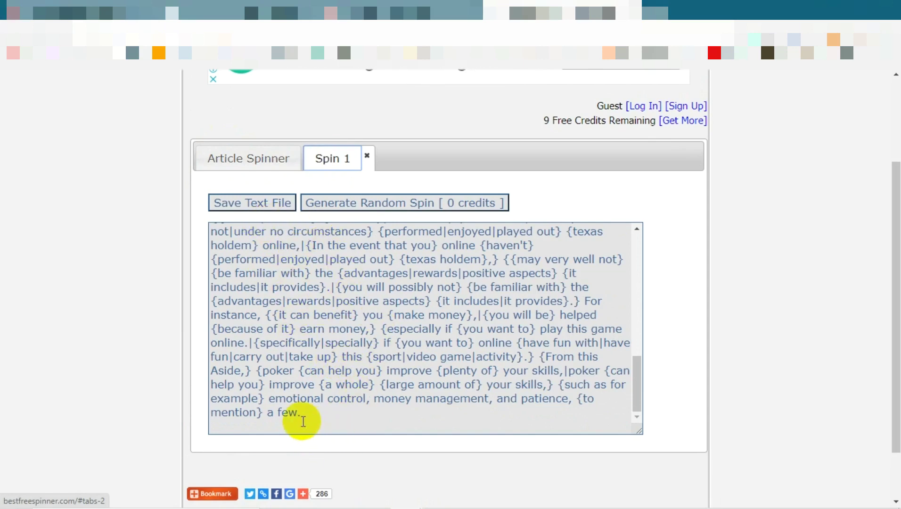
drag(296, 413, 209, 347)
key(ctrl+c)
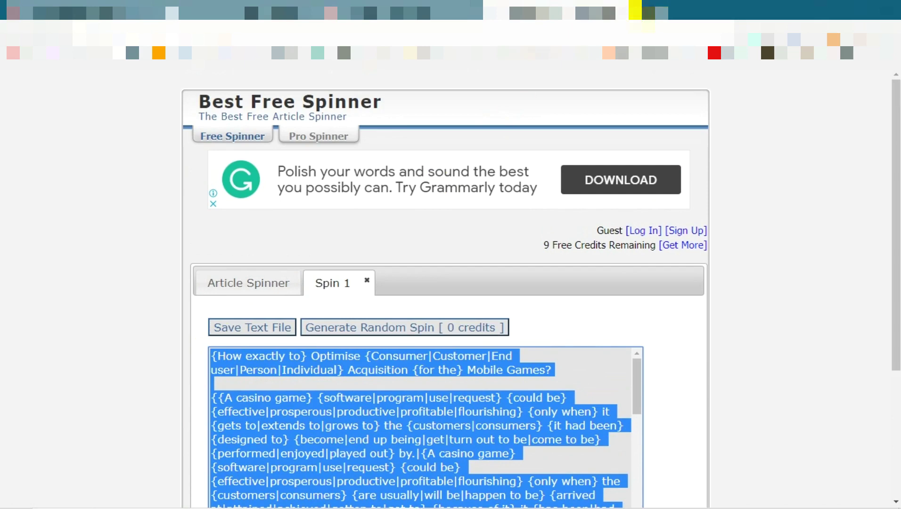
- Open a blank Google Docs document in a new browser tab
click(653, 11)
click(489, 40)
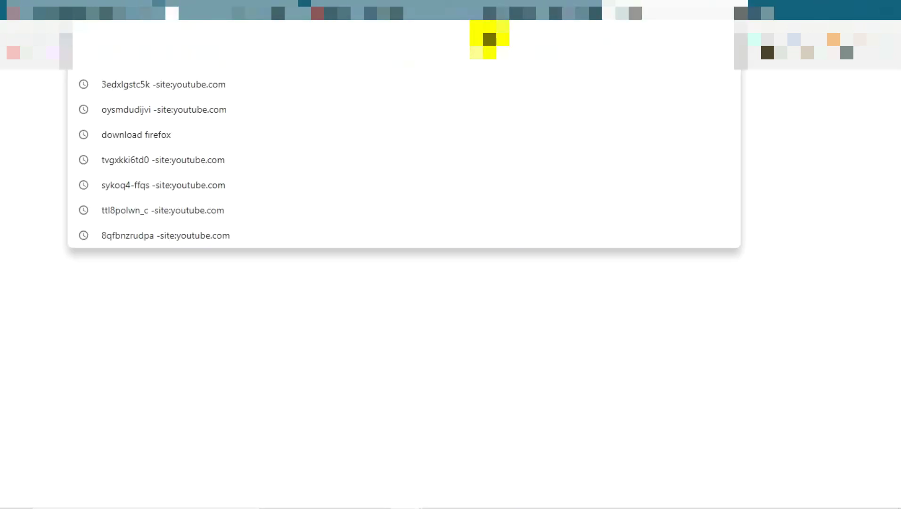
key(ctrl+v)
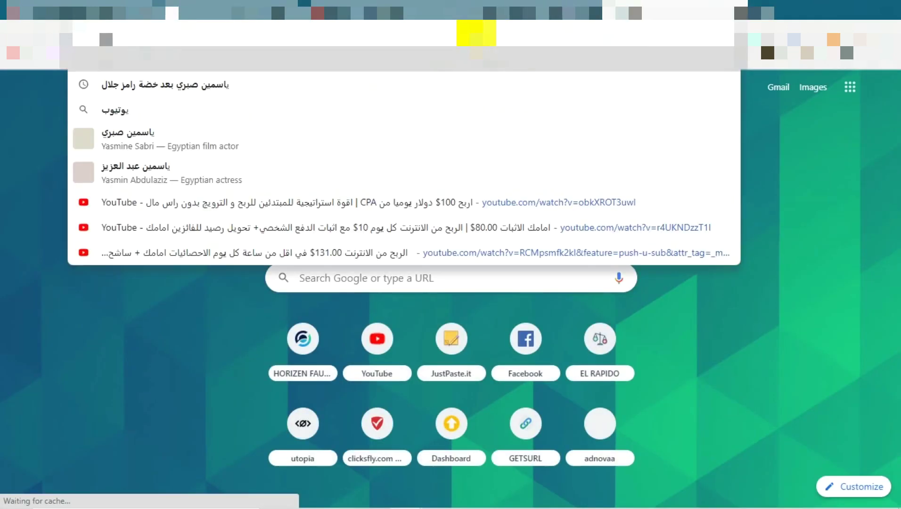
key(Return)
text(doc)
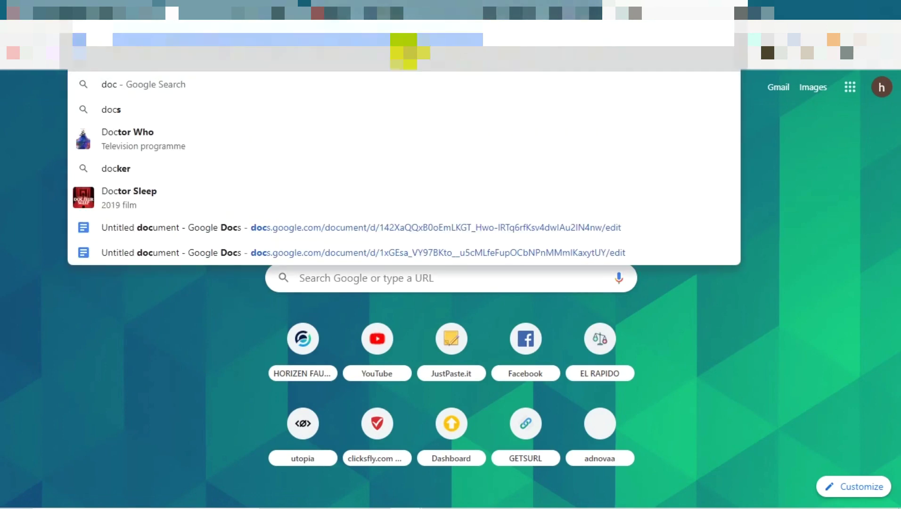
key(Return)
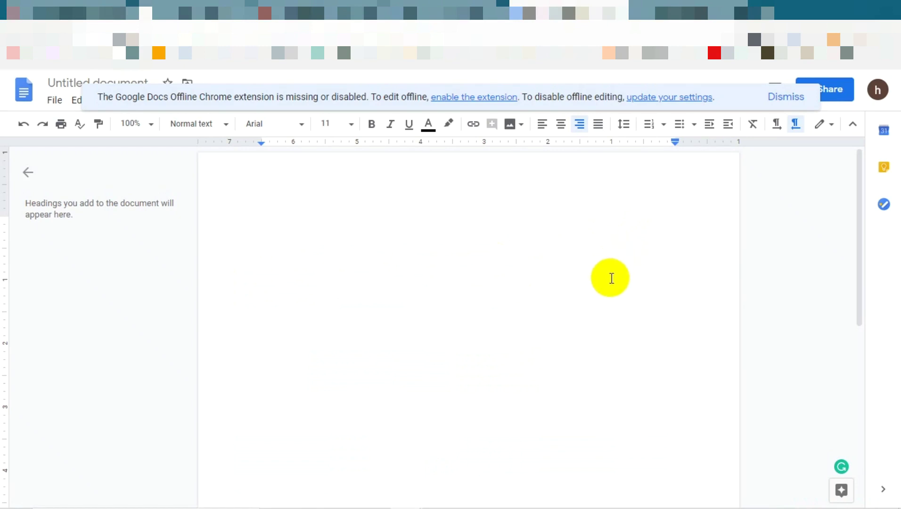
- Paste the spun article into the blank document and run the spelling and grammar check on it
key(ctrl+v)
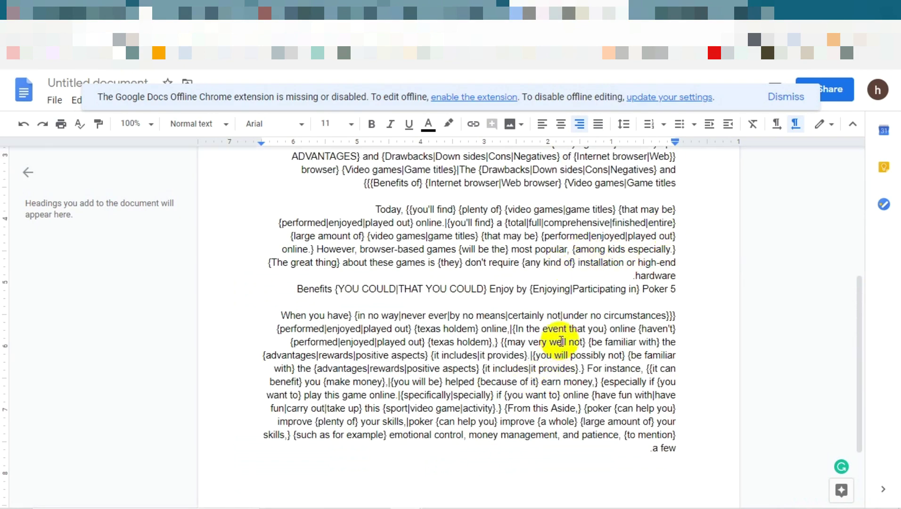
scroll(596, 446, up, 1)
scroll(597, 446, up, 4)
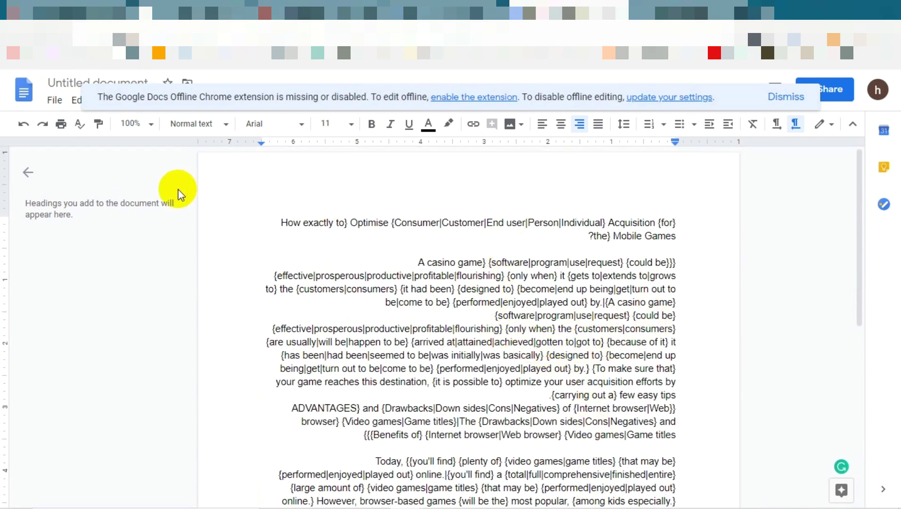
click(78, 130)
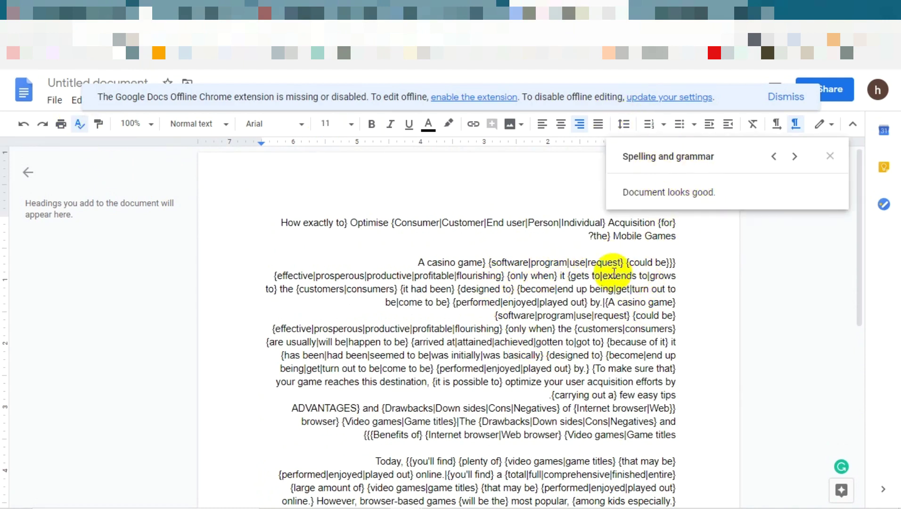
click(830, 157)
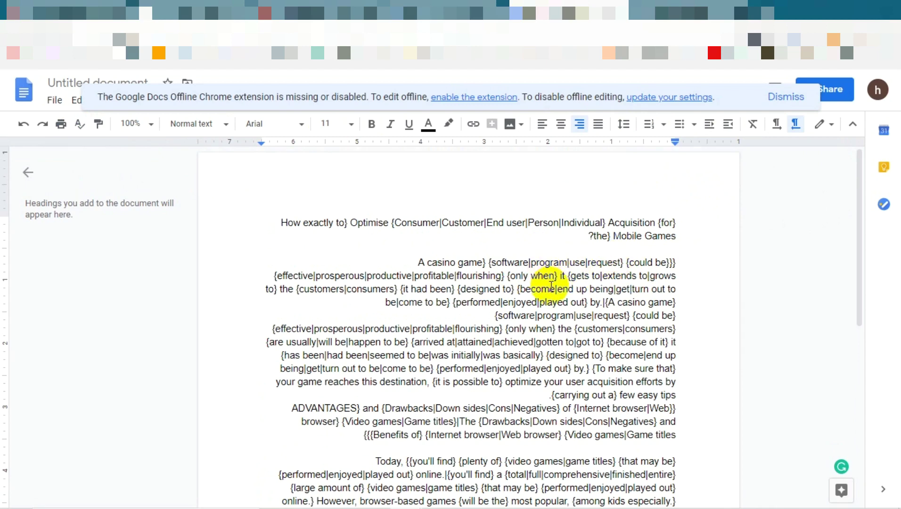
- Copy the document's entire text and paste it into Google Translate for translation from English to Arabic
key(ctrl+End)
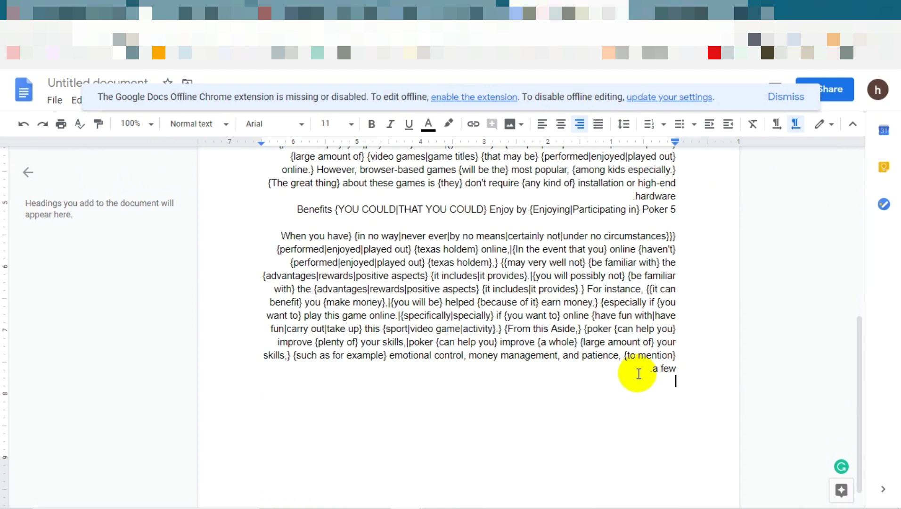
drag(650, 368, 643, 369)
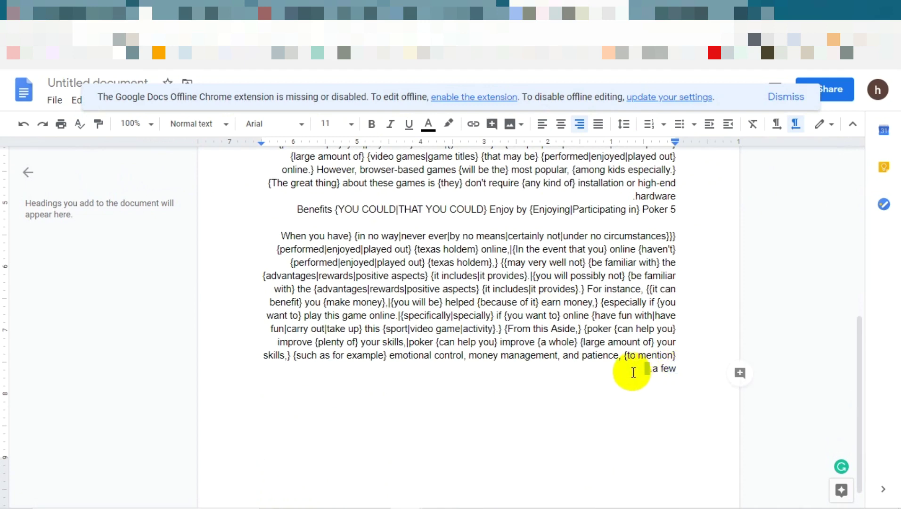
key(ctrl+a)
scroll(556, 368, up, 5)
scroll(554, 368, up, 2)
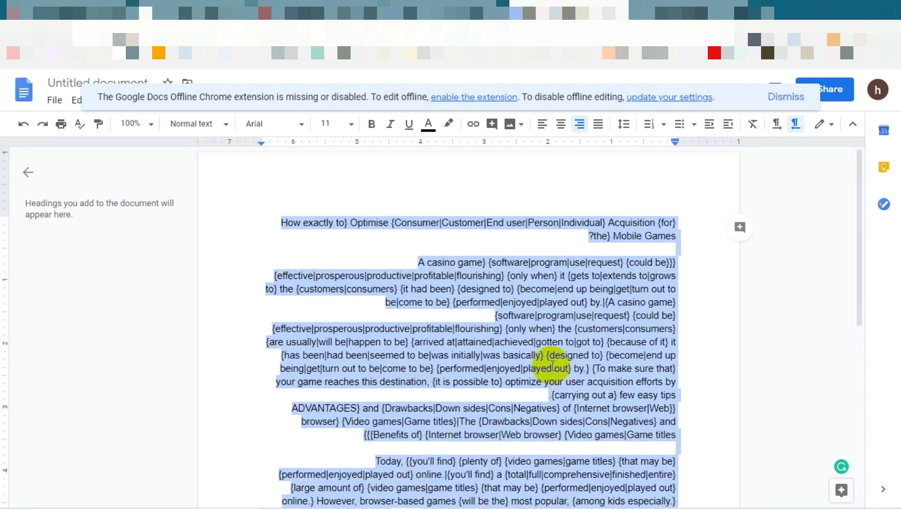
click(660, 10)
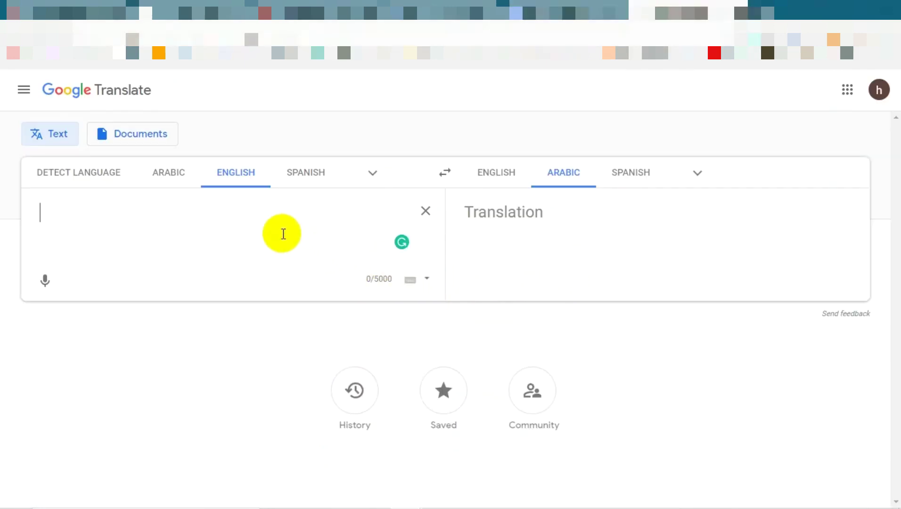
key(ctrl+v)
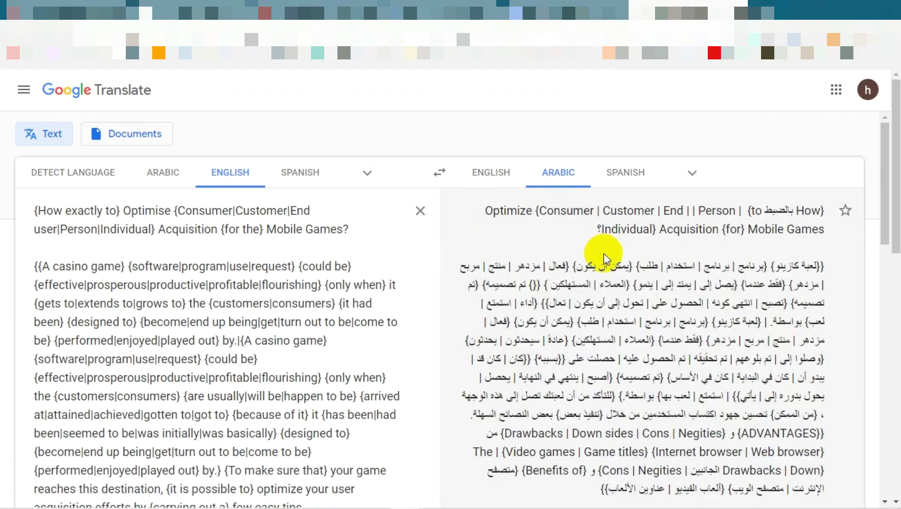
- Look through the Arabic translation and copy all of it
scroll(606, 257, down, 3)
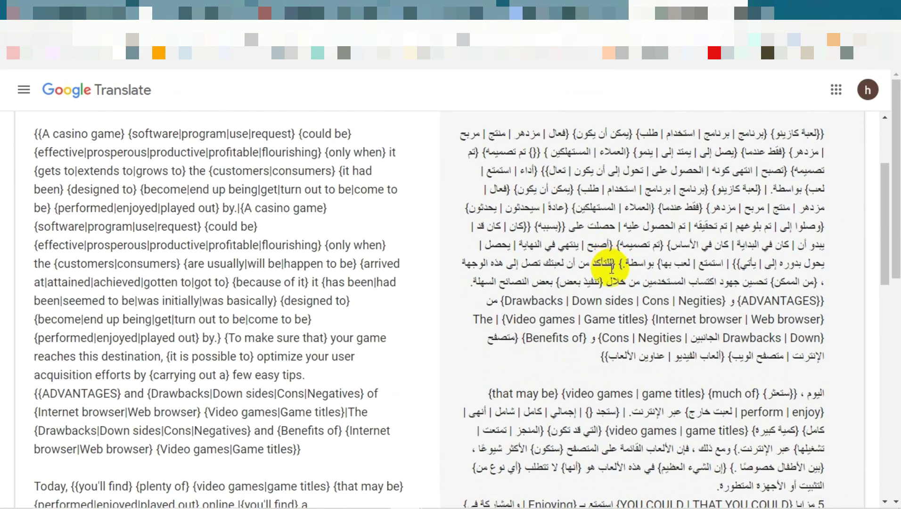
scroll(607, 264, down, 10)
scroll(608, 371, down, 3)
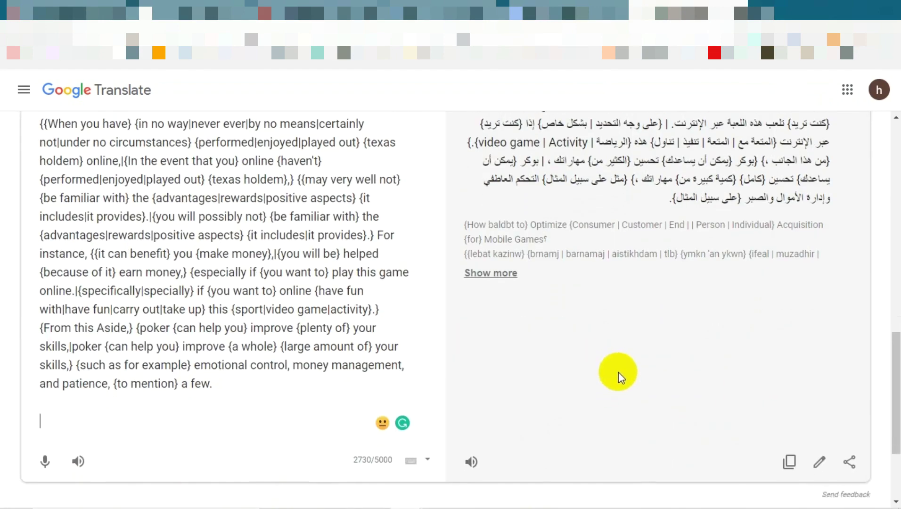
click(791, 324)
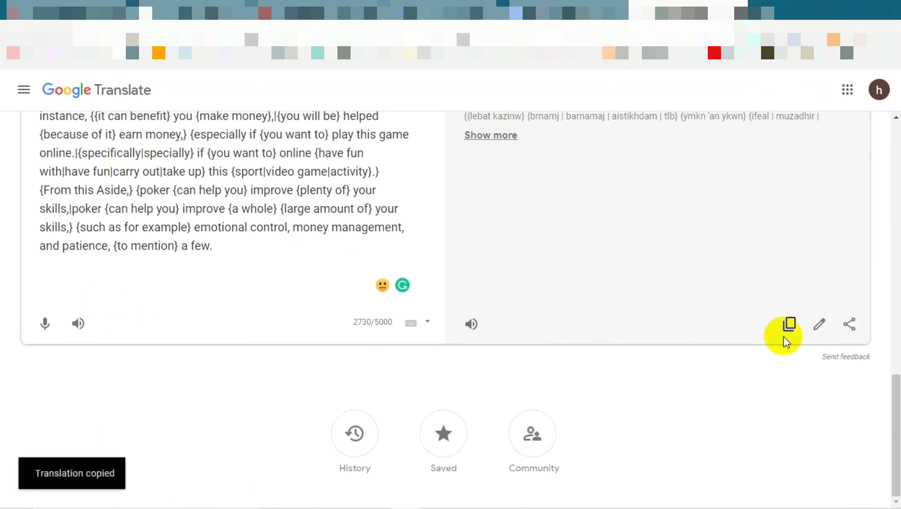
- Replace the English text in the Google Docs document with the copied Arabic translation
click(569, 11)
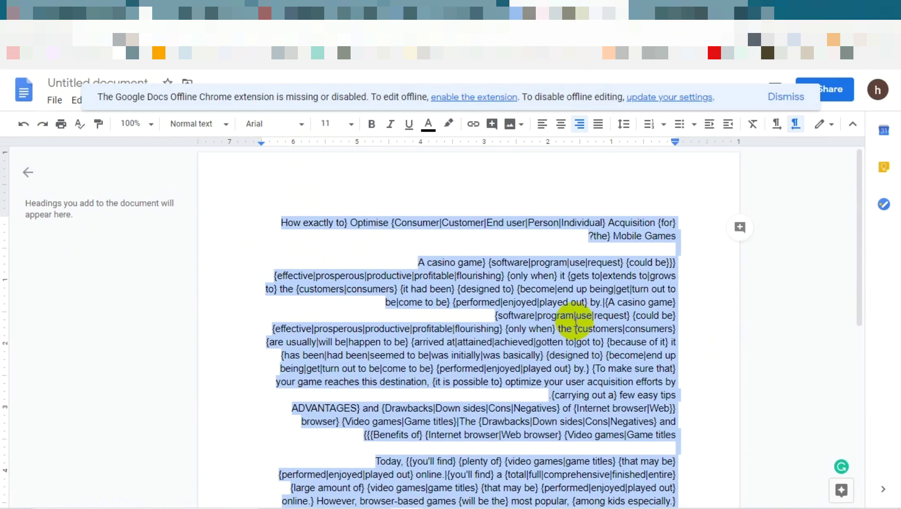
key(BackSpace)
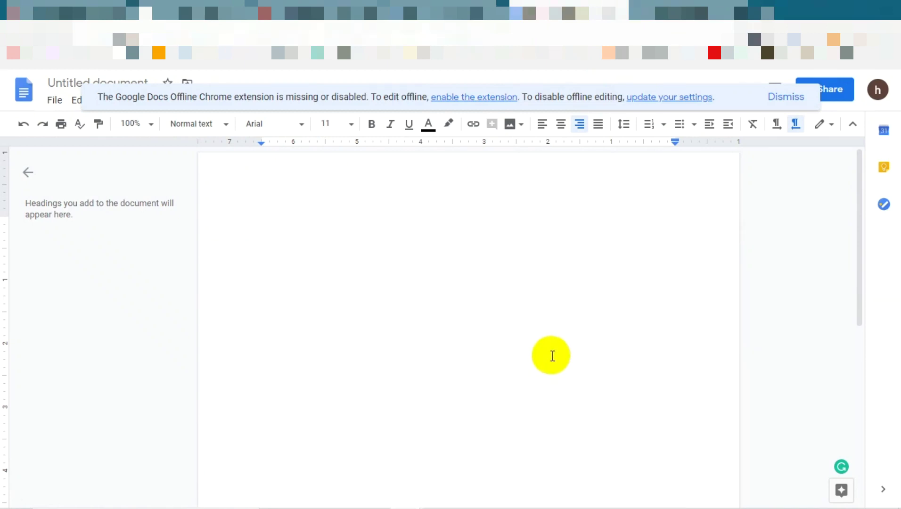
key(ctrl+v)
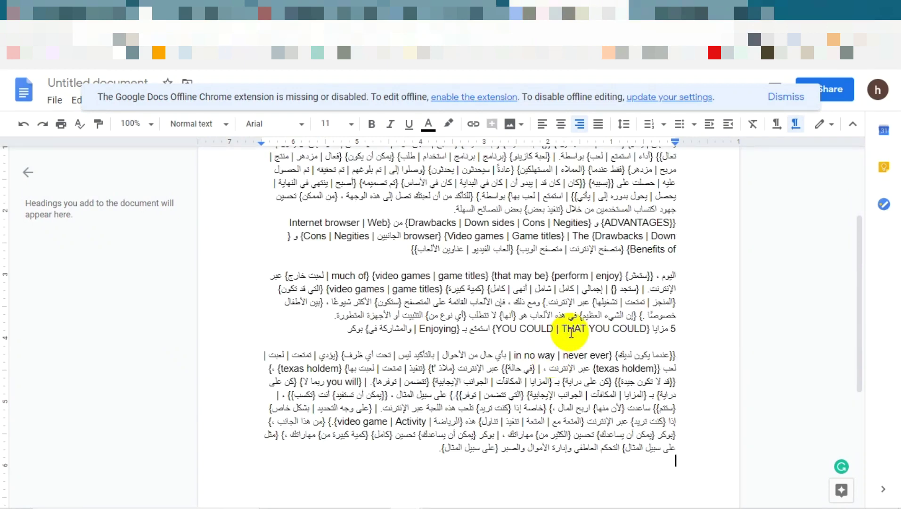
- Delete the stray curly braces after "المستهلكين" in the first paragraph and after "توفر" in the last paragraph
scroll(539, 322, up, 4)
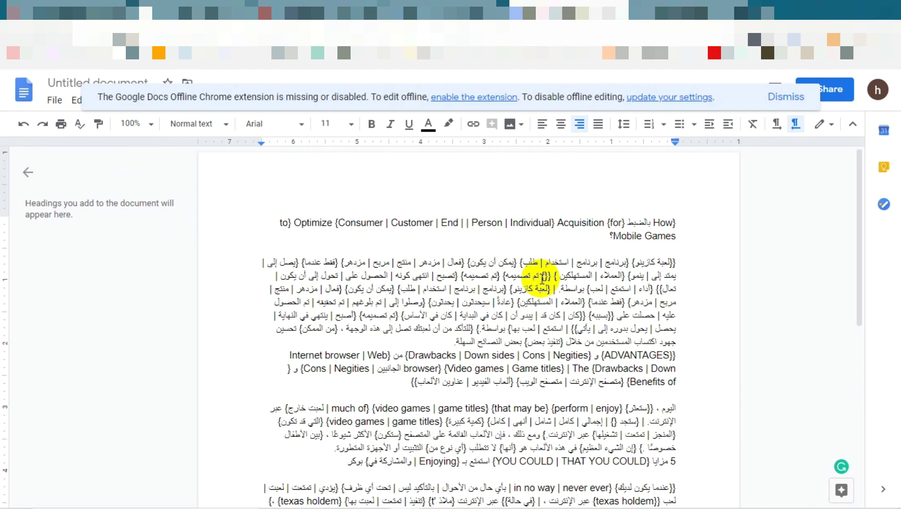
drag(541, 277, 549, 278)
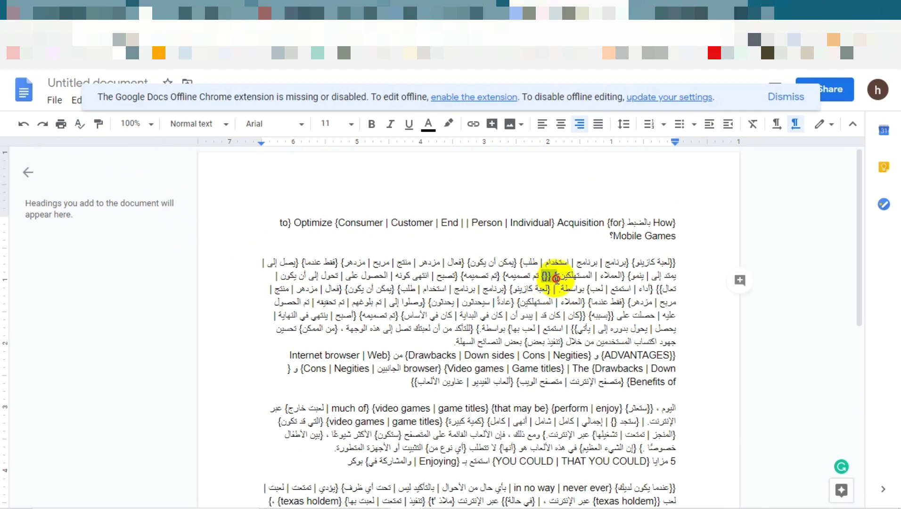
key(BackSpace)
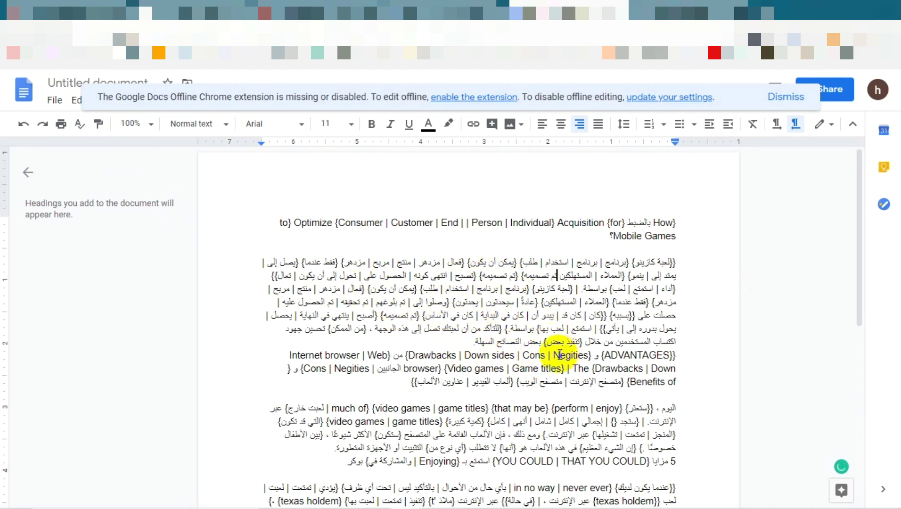
scroll(516, 351, down, 4)
scroll(513, 354, down, 1)
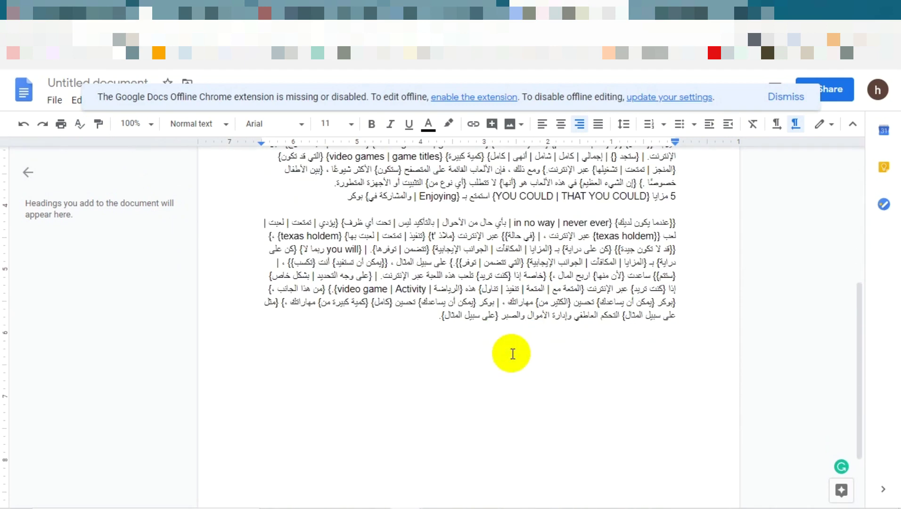
scroll(513, 353, up, 1)
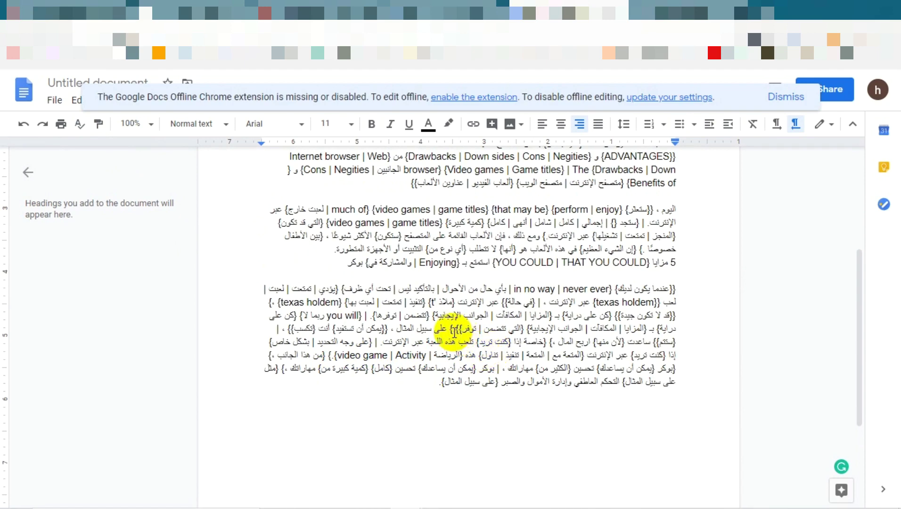
click(451, 334)
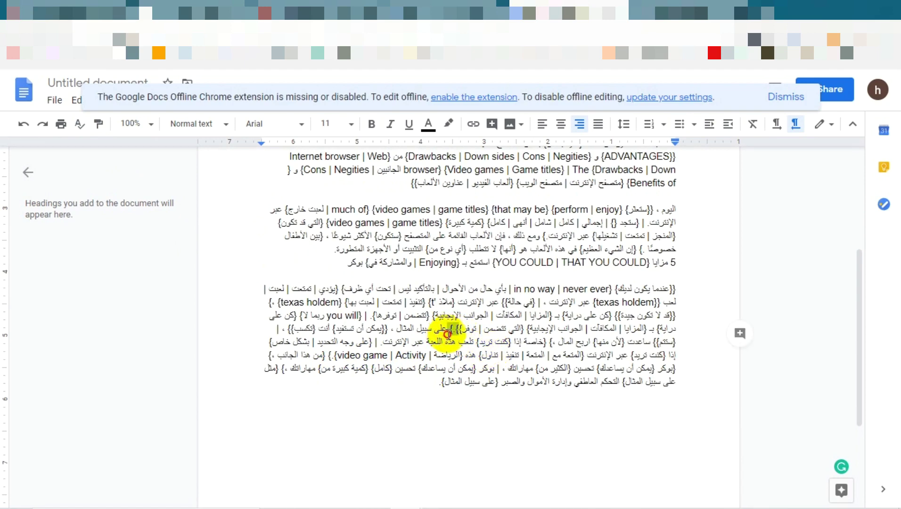
key(BackSpace)
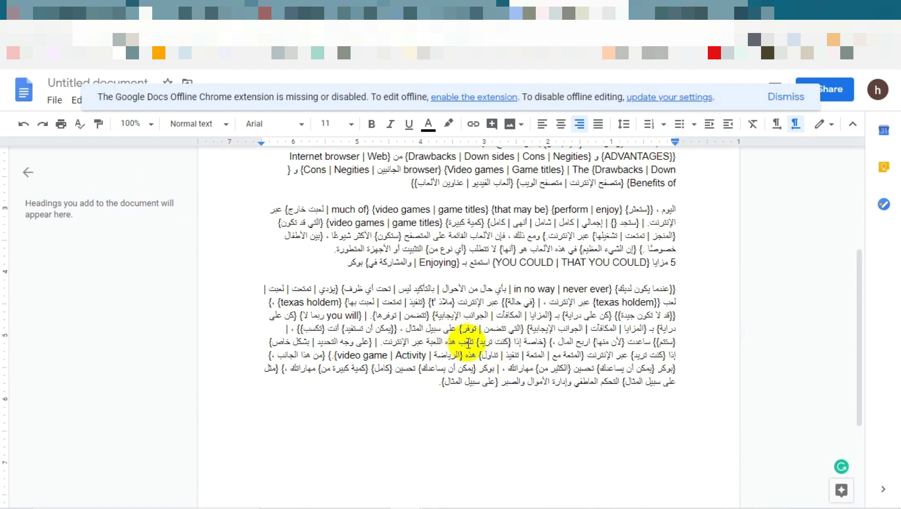
- Copy the whole Arabic article and paste it into the content field of the new biqalamak article
key(ctrl+a)
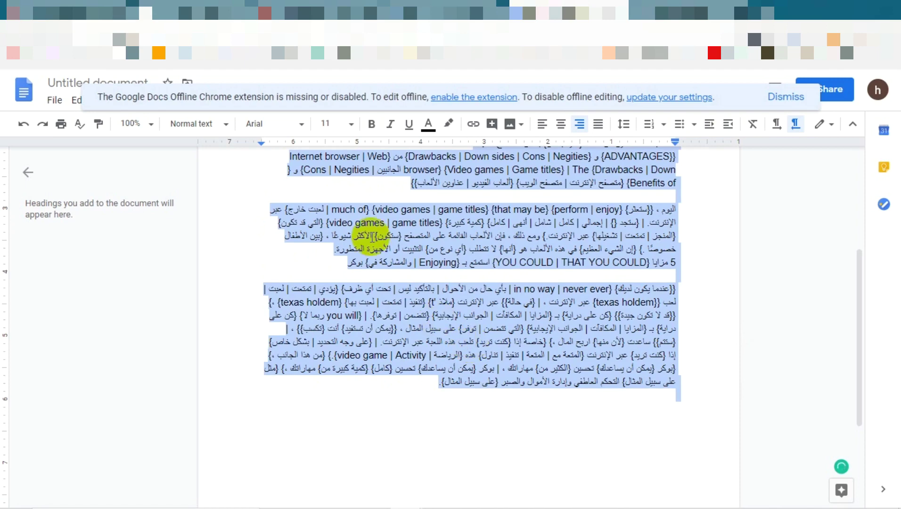
click(197, 11)
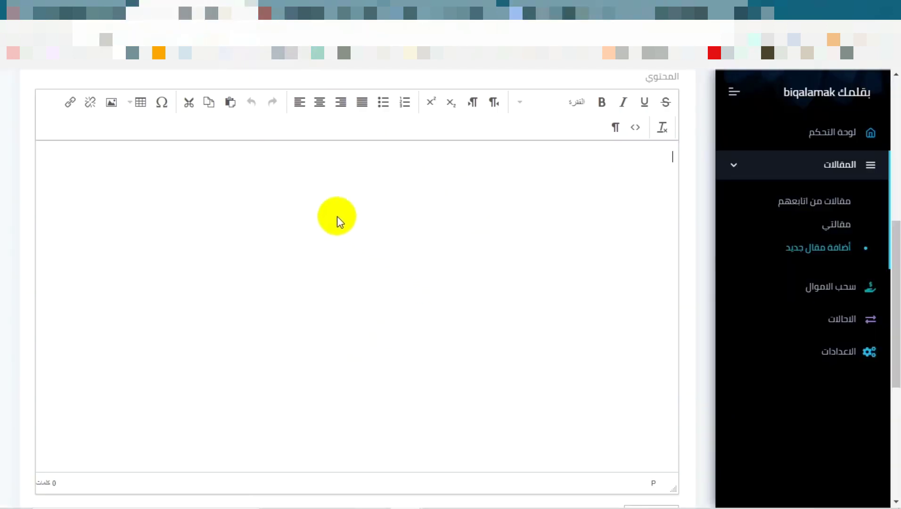
key(ctrl+v)
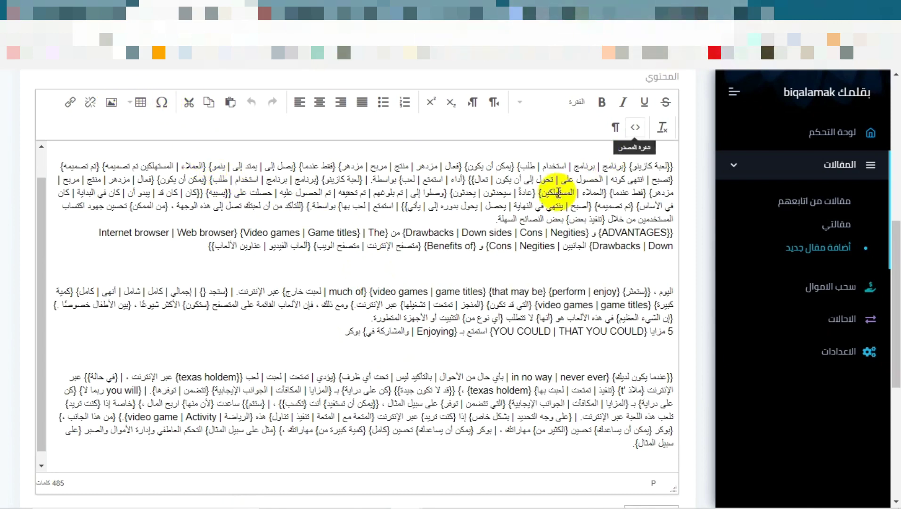
- Switch to the Google Translate page, run a Google search for "gaming" in its place and show the image results
click(701, 14)
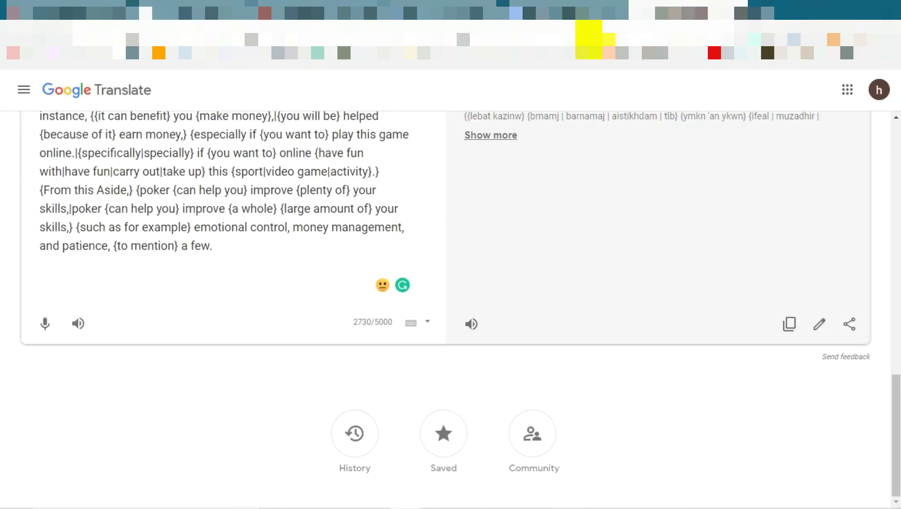
click(614, 33)
text(gamı)
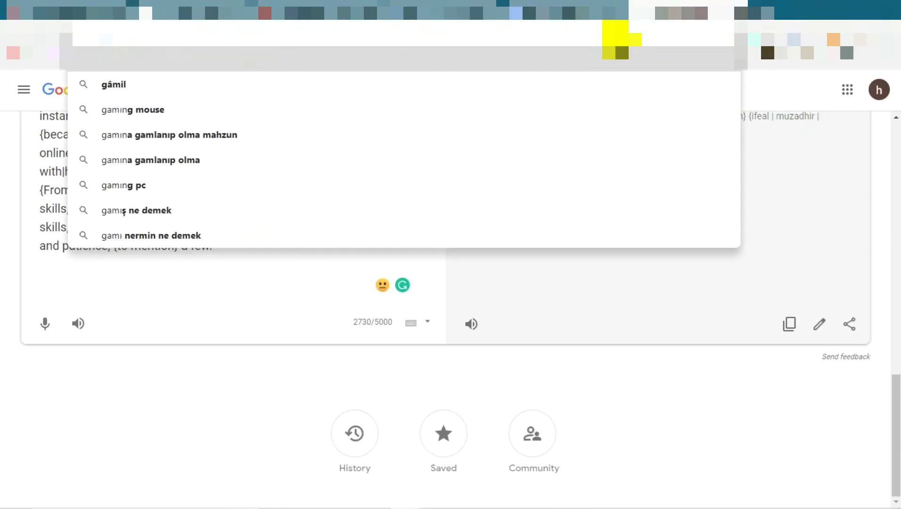
key(BackSpace)
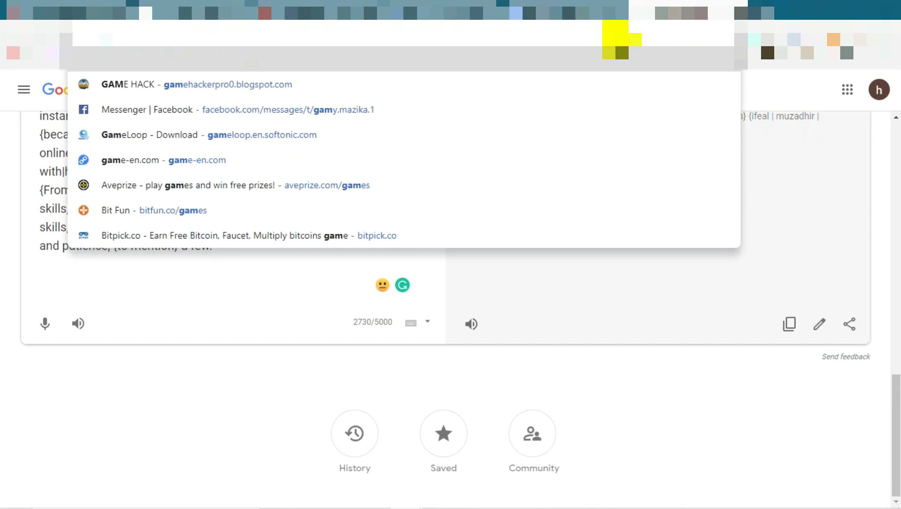
text(ing)
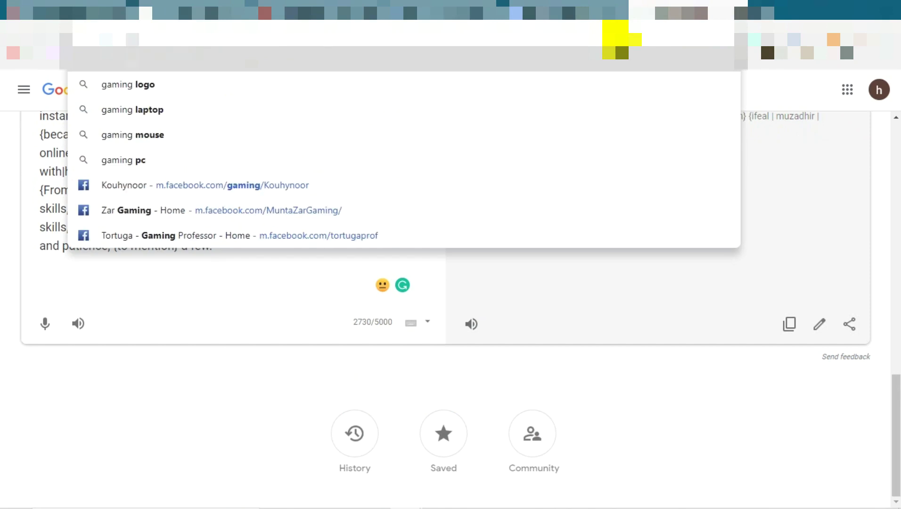
key(Return)
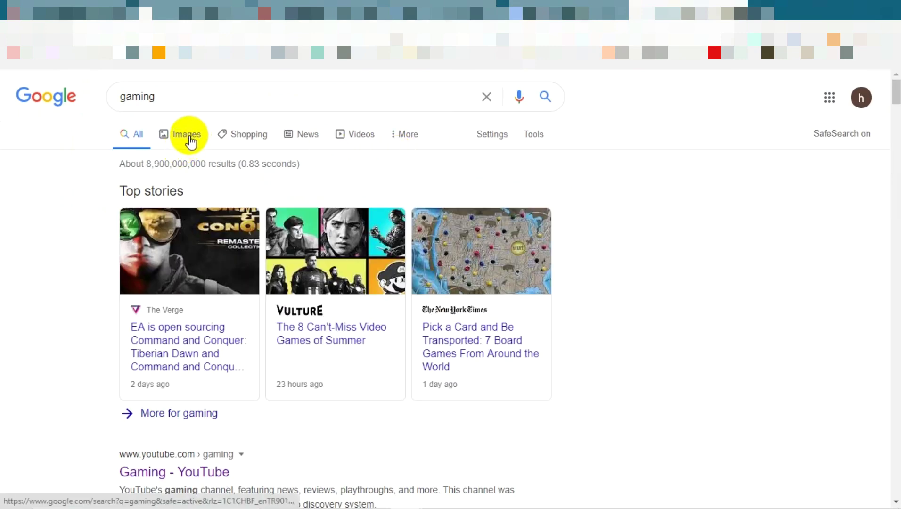
click(186, 134)
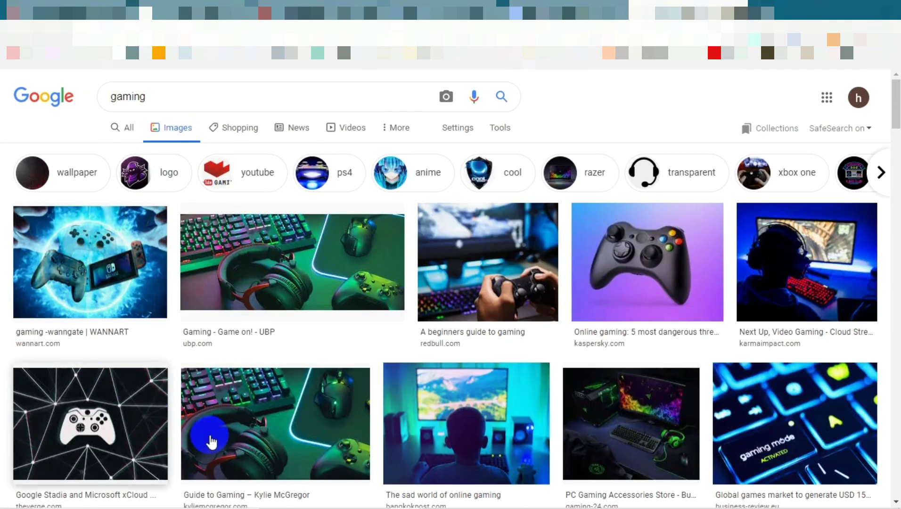
- Filter the gaming image results by usage rights to "Labeled for Reuse"
click(503, 128)
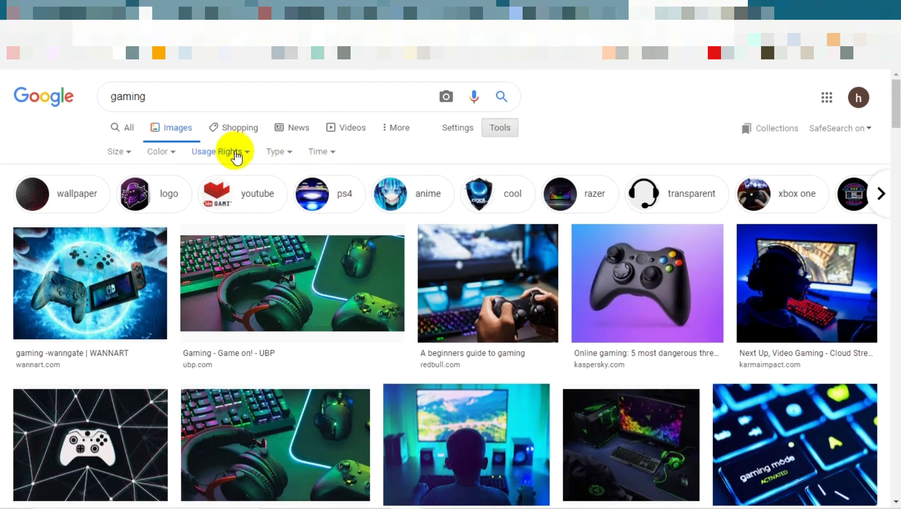
click(232, 154)
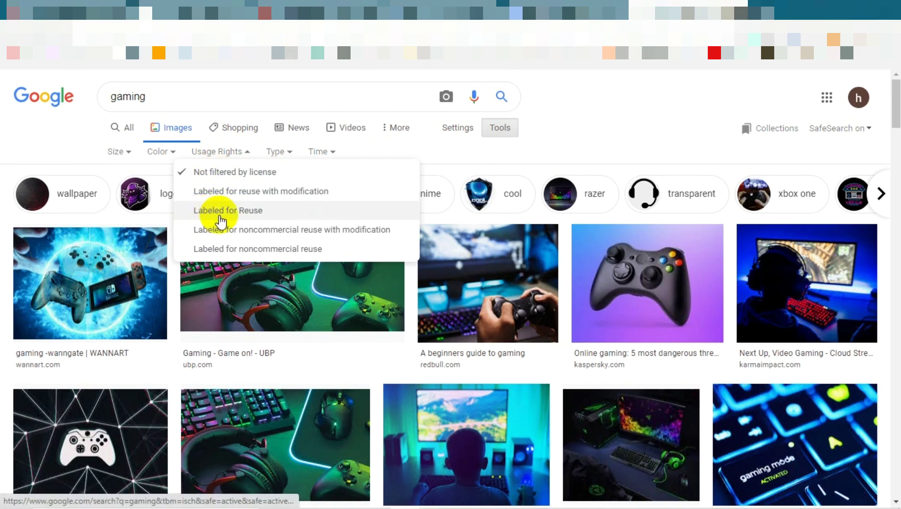
click(247, 217)
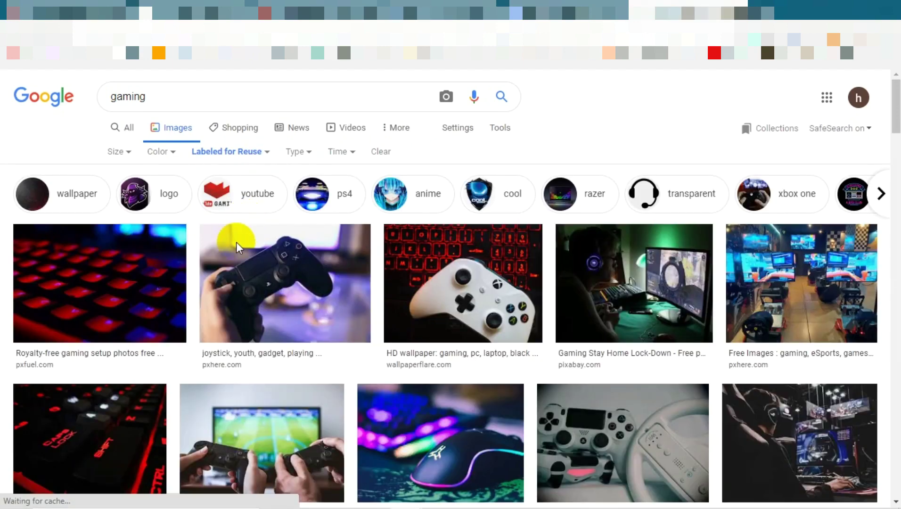
- Pick the photo of two friends gaming on PlayStation and insert it into the article content on biqalamak, below the title line
scroll(401, 340, down, 5)
scroll(398, 337, up, 1)
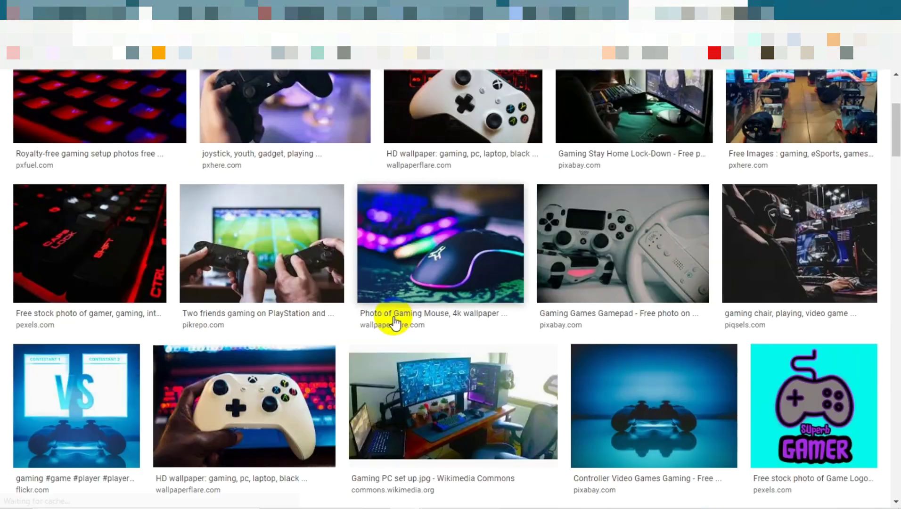
scroll(306, 269, up, 4)
drag(307, 269, 281, 163)
drag(241, 257, 310, 187)
click(288, 249)
drag(255, 254, 320, 220)
click(74, 225)
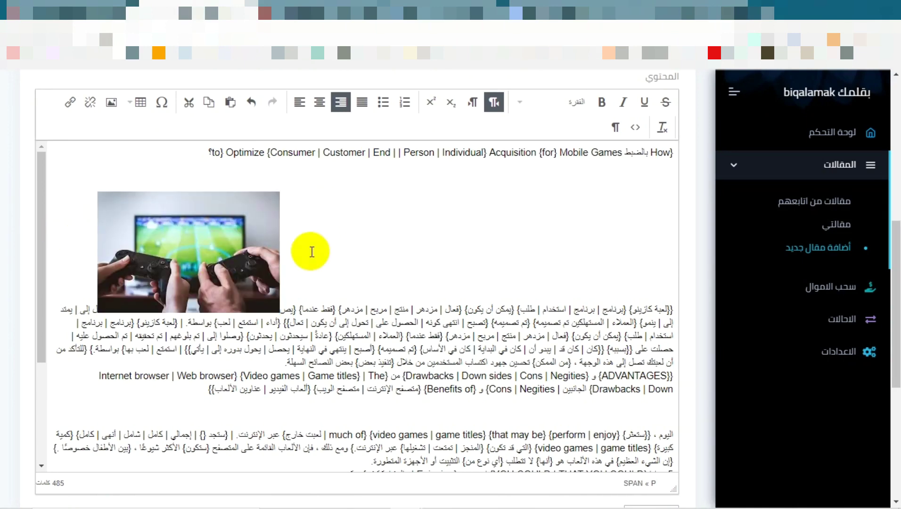
- Delete the title line about acquisition for mobile games above the picture in the article content
double_click(299, 250)
scroll(523, 195, down, 3)
scroll(573, 149, up, 3)
drag(210, 153, 679, 146)
key(BackSpace)
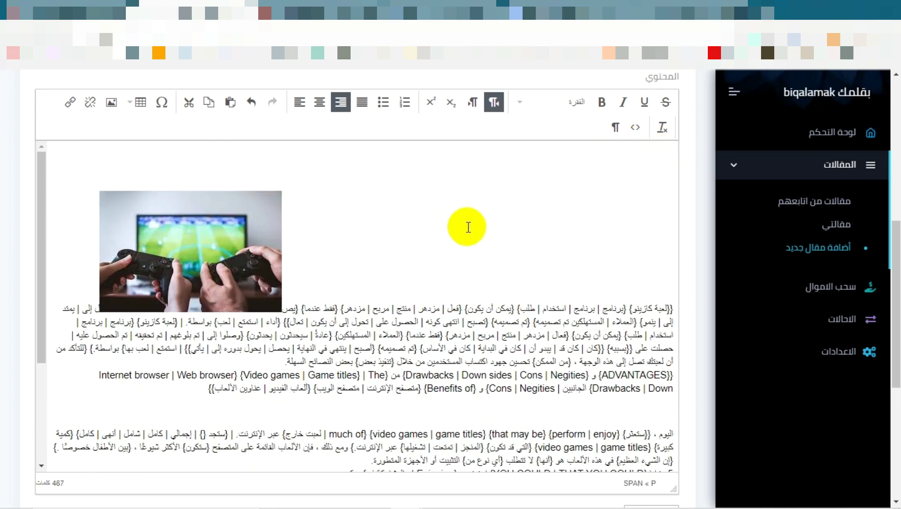
- Delete "أن يكون} {فعا" from the first line of the opening paragraph and move the picture into the blank area above the text
key(BackSpace)
key(BackSpace)
key(BackSpace)
key(BackSpace)
key(BackSpace)
key(BackSpace)
key(BackSpace)
key(BackSpace)
key(BackSpace)
key(BackSpace)
key(BackSpace)
key(BackSpace)
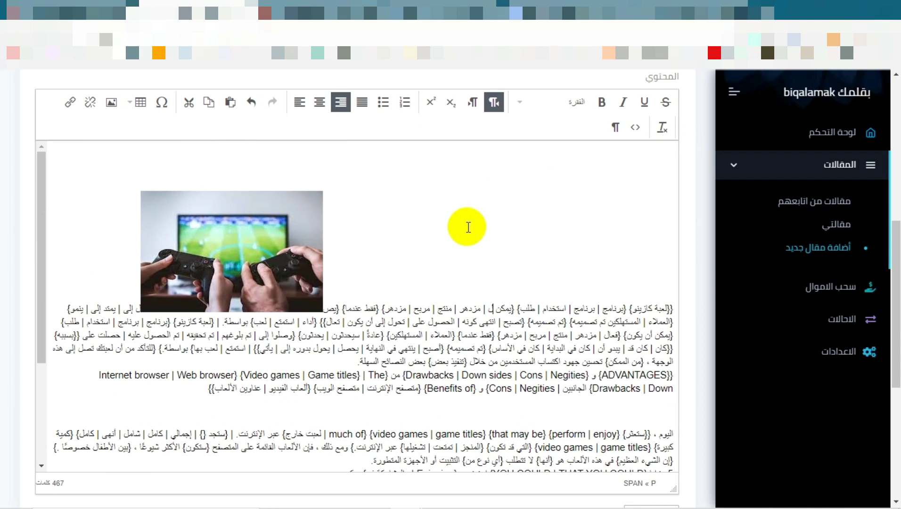
drag(236, 222, 358, 184)
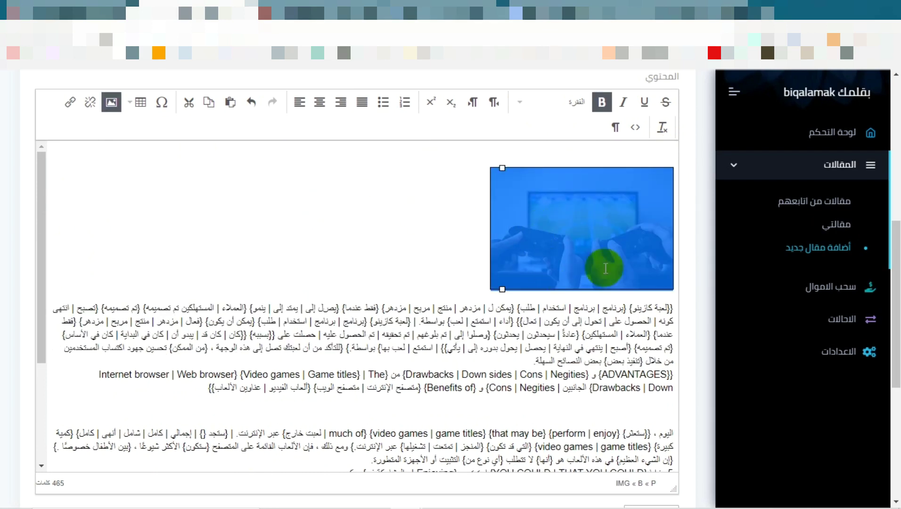
- Try to submit the new article with an empty title and return to the title field
scroll(690, 207, down, 6)
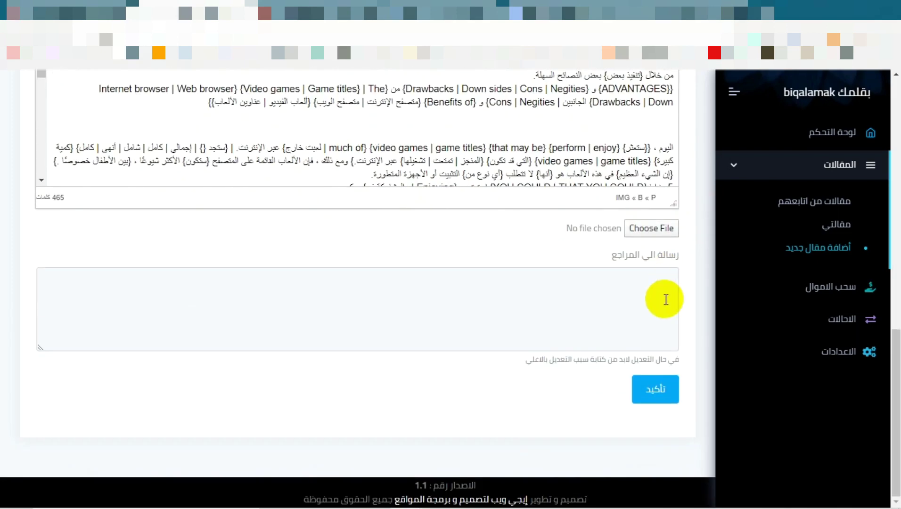
click(649, 398)
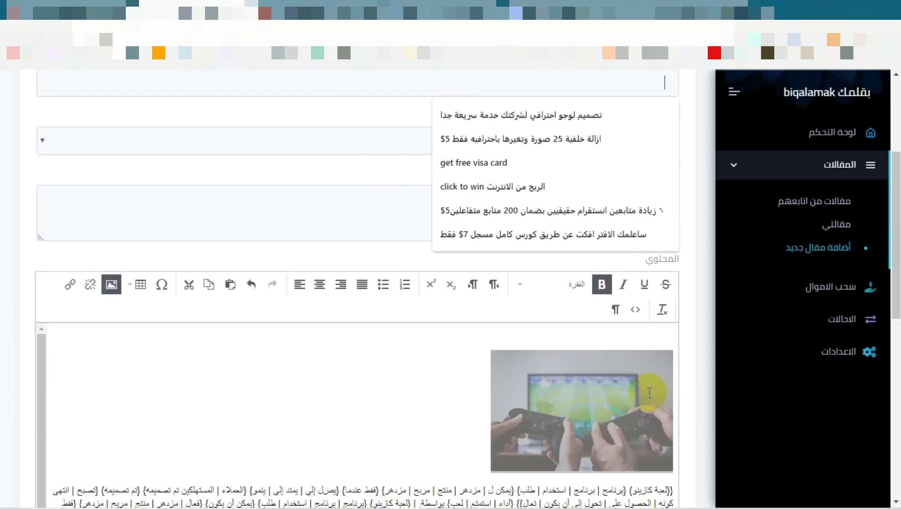
scroll(377, 188, up, 4)
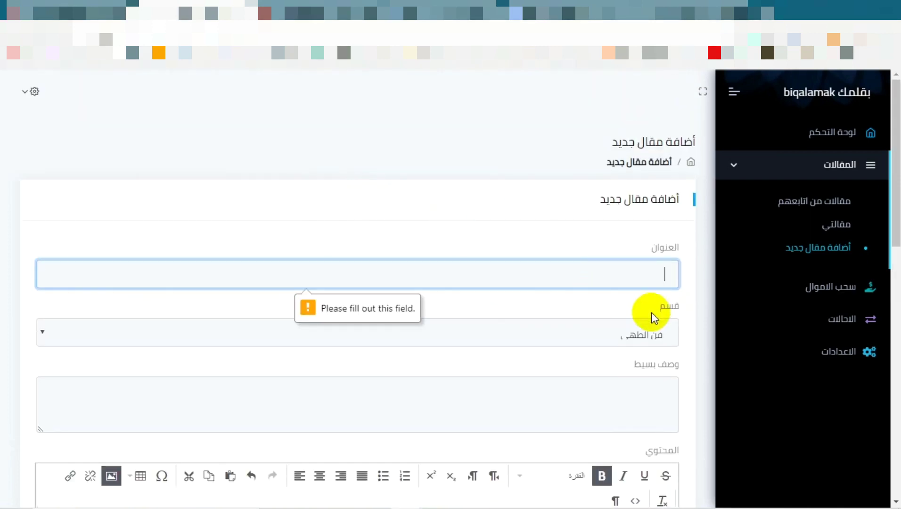
click(659, 273)
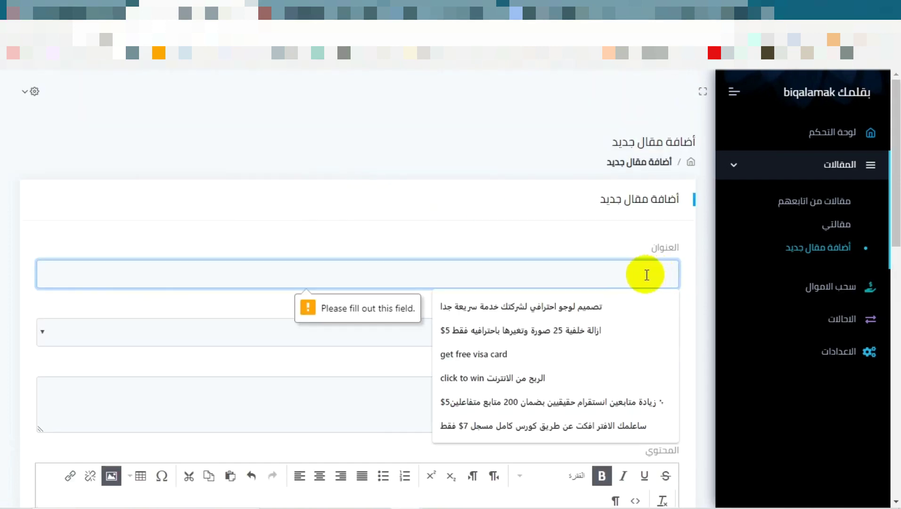
click(519, 207)
- Set the article's section to "تسلية وألعاب" and place the cursor in the short description field
scroll(561, 299, down, 5)
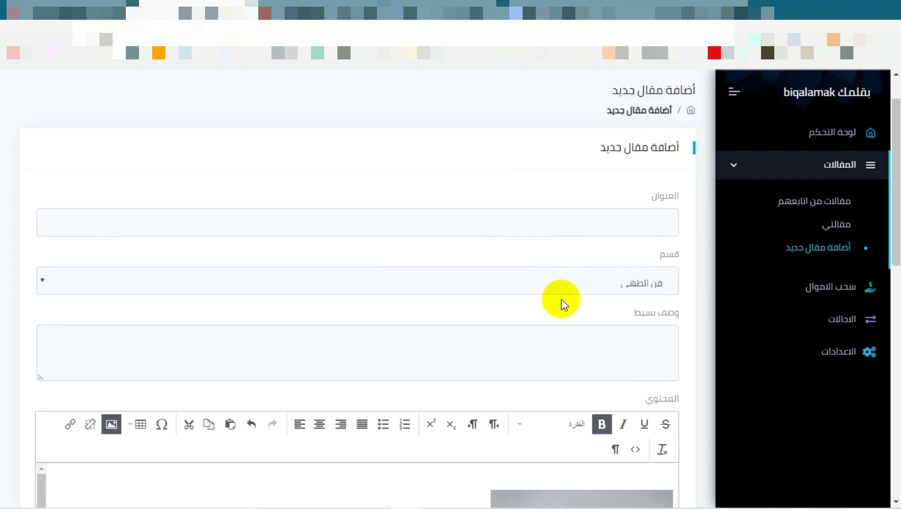
scroll(576, 315, up, 7)
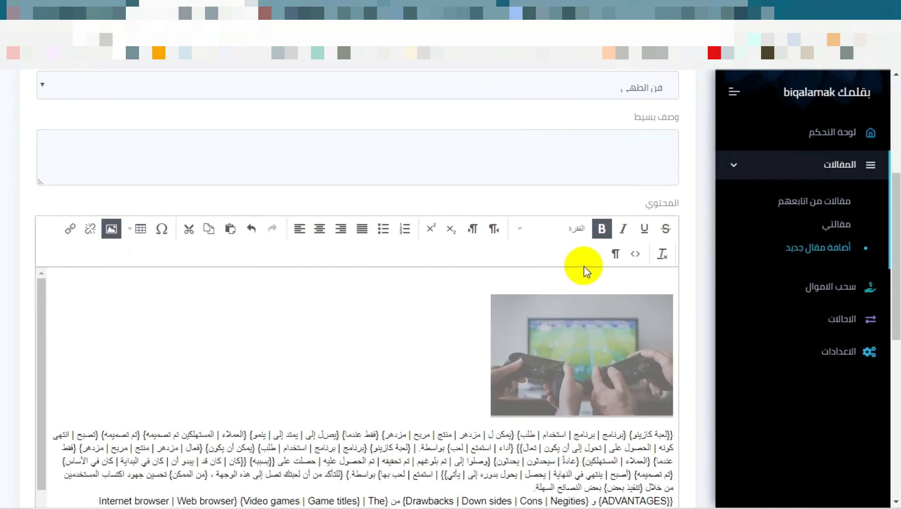
click(619, 320)
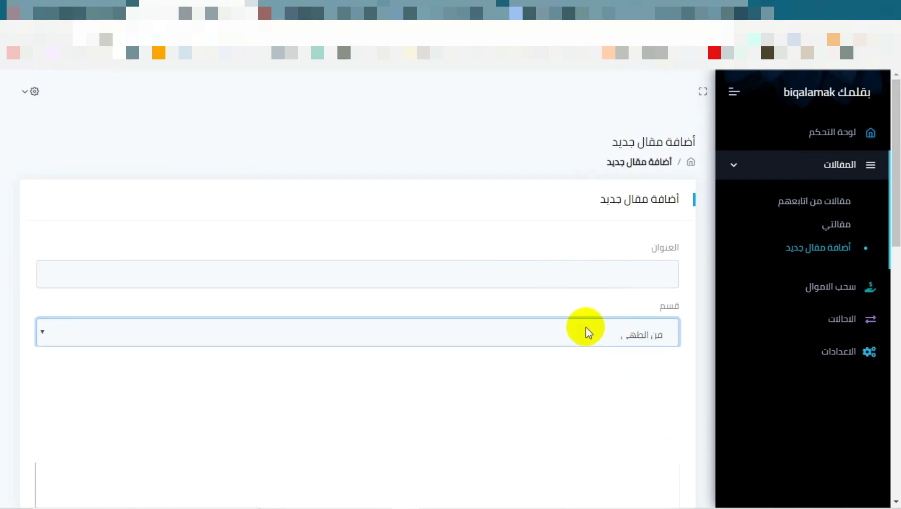
scroll(478, 338, down, 3)
scroll(513, 304, up, 2)
click(532, 270)
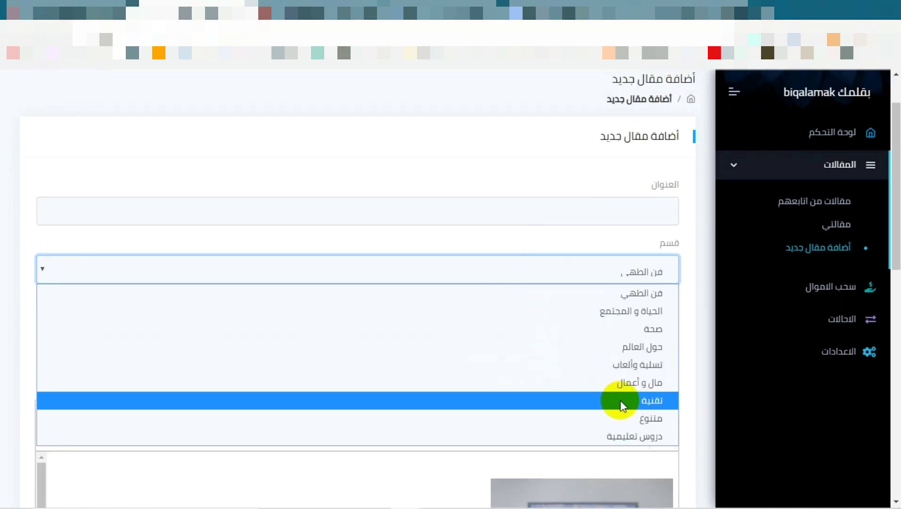
click(649, 366)
click(663, 336)
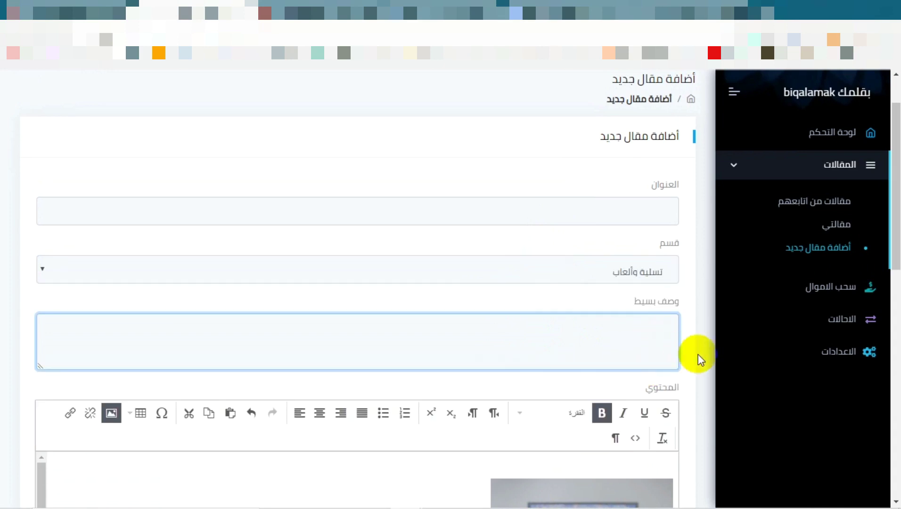
- Look over the article form from title to reviewer message and try to submit it again
scroll(670, 356, down, 5)
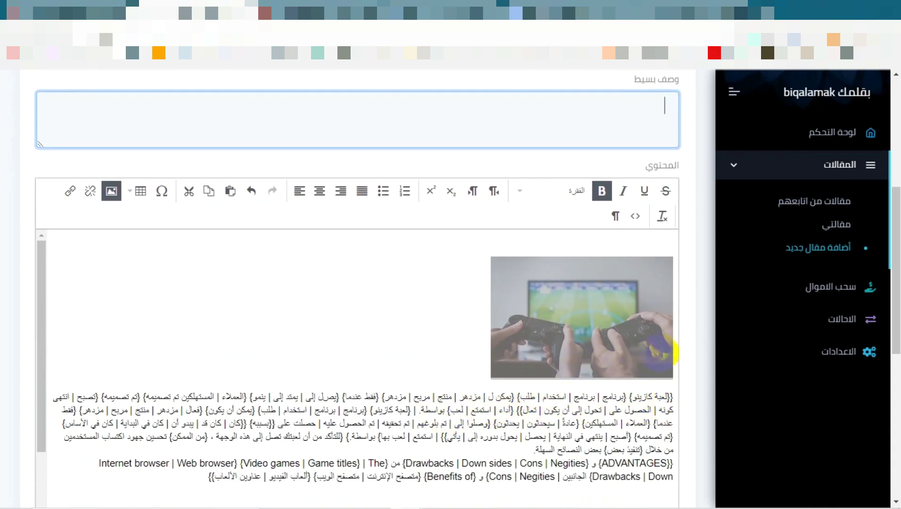
scroll(663, 387, up, 4)
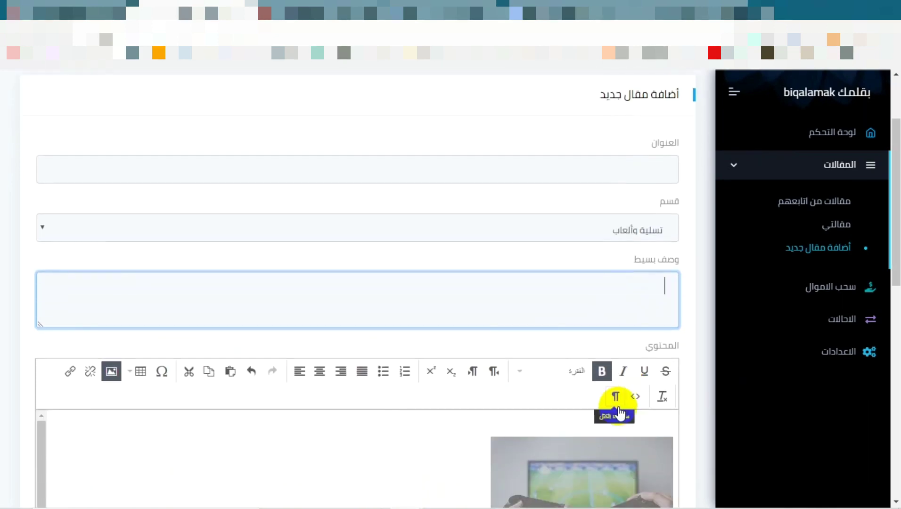
scroll(707, 405, down, 10)
click(666, 387)
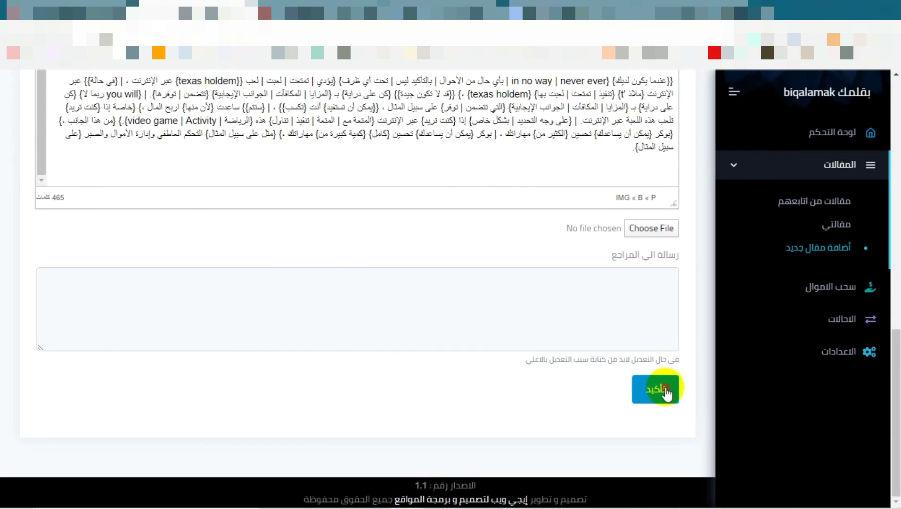
- Leave the new article form and open the dashboard with the views and earnings overview
click(720, 96)
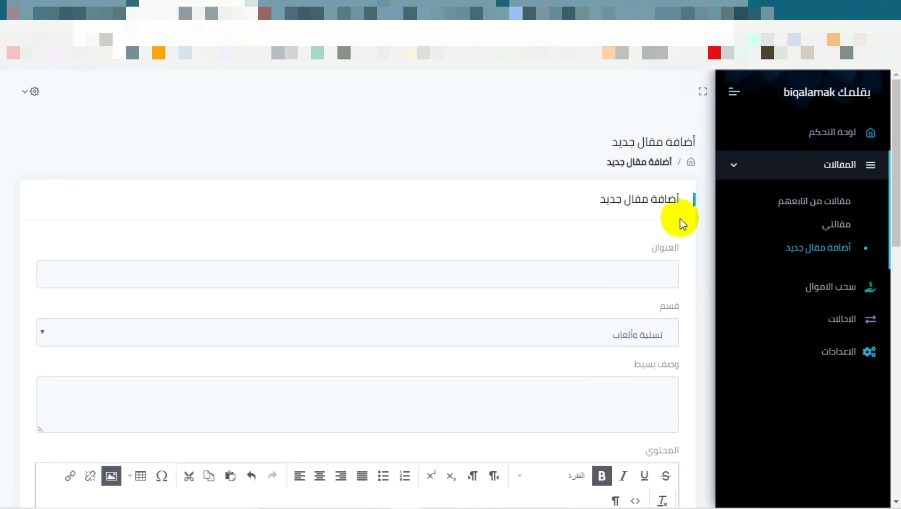
click(823, 141)
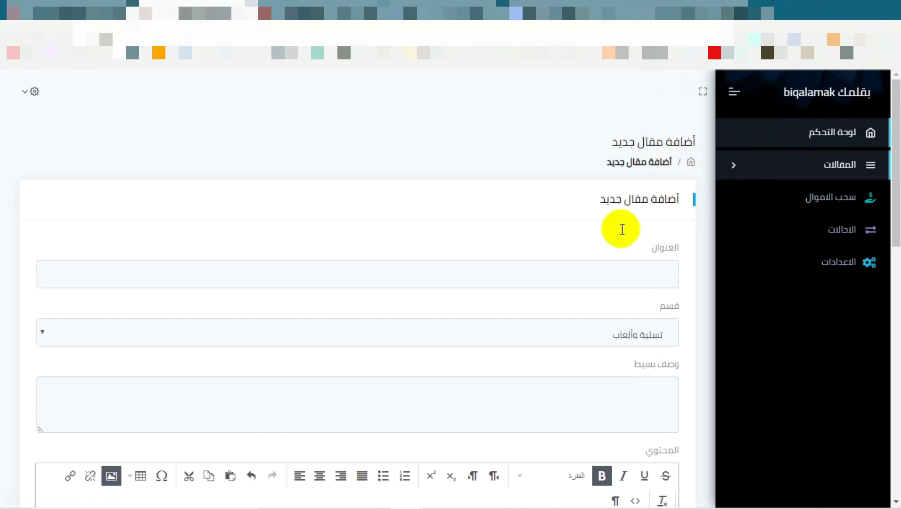
click(814, 138)
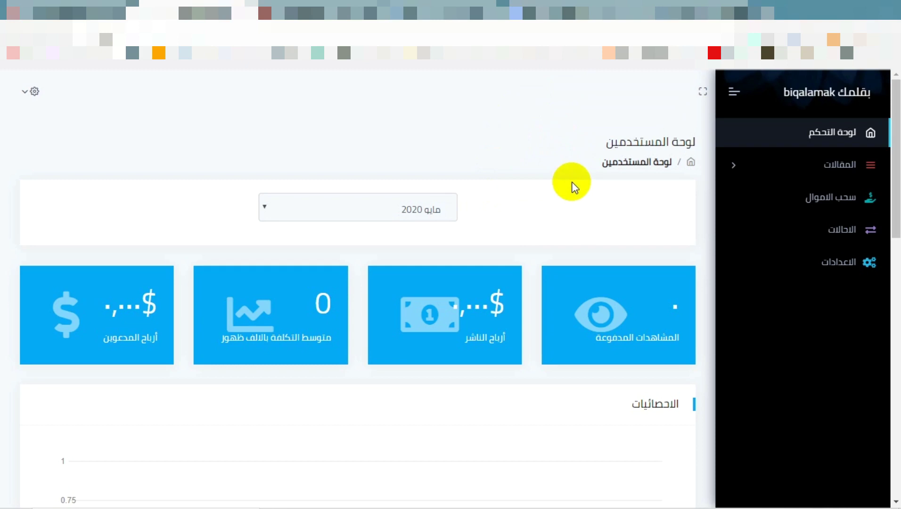
- Switch to the desktop, move the "artecle" folder aside and open it in a maximized window
click(841, 9)
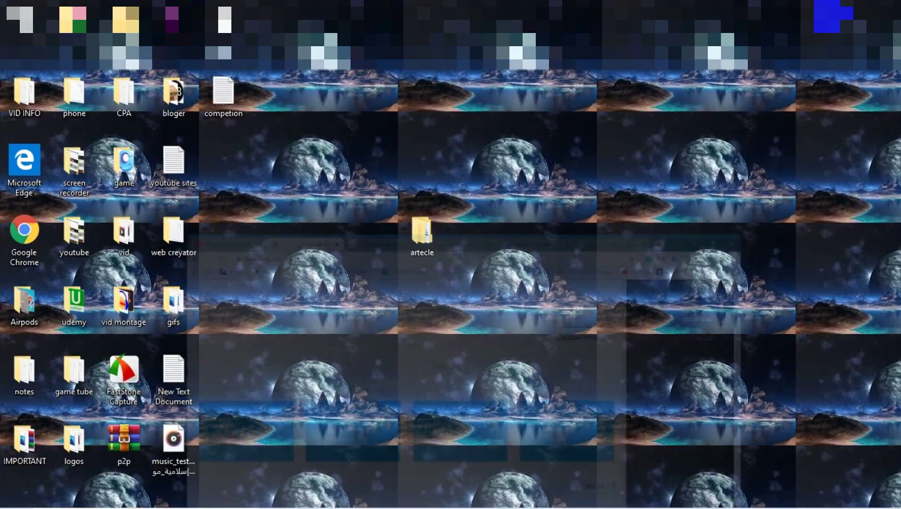
click(439, 226)
drag(436, 210, 496, 195)
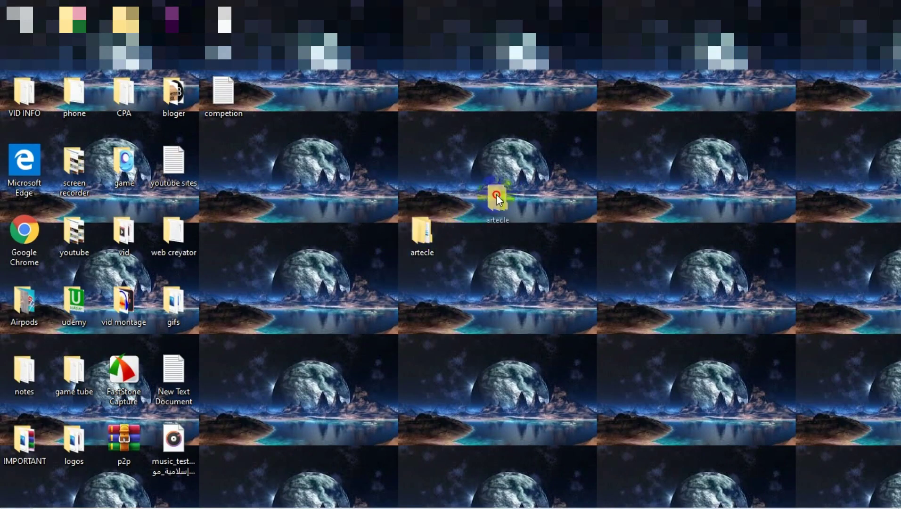
drag(577, 186, 577, 184)
double_click(578, 164)
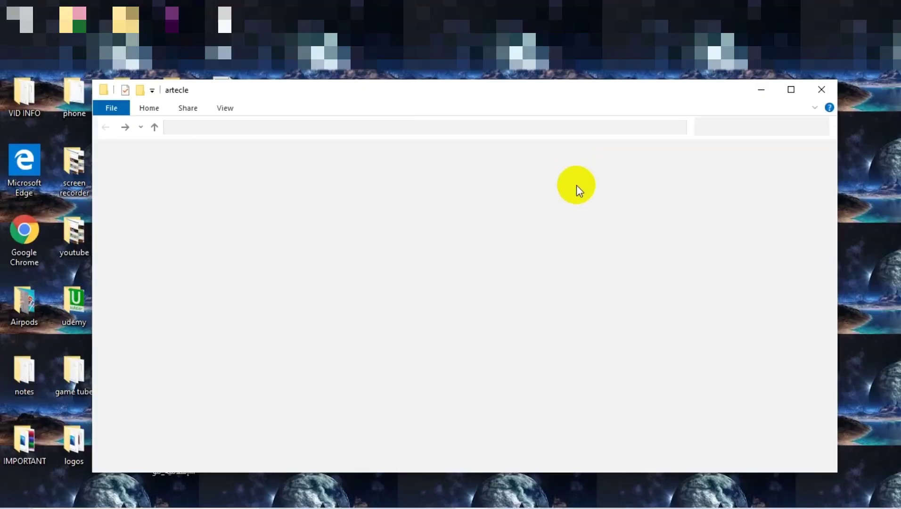
click(791, 89)
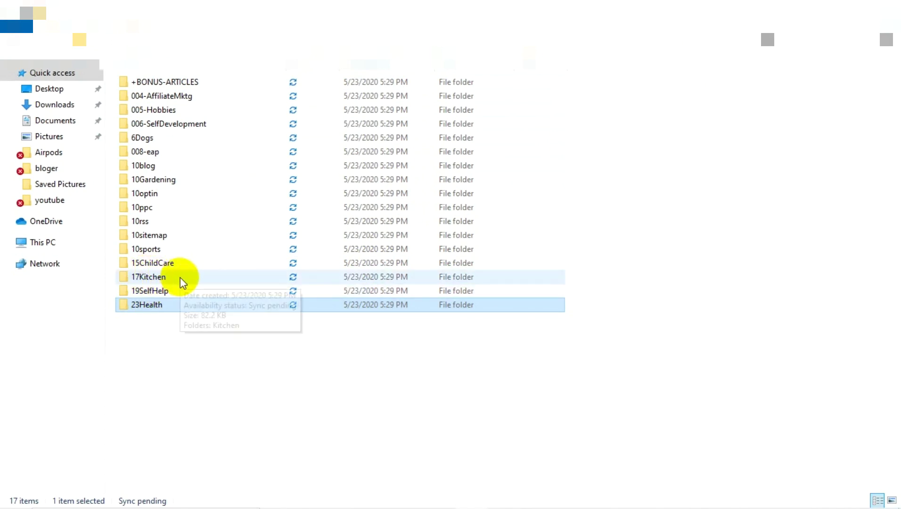
- Open the "23Health" folder and its "Health" subfolder, and highlight the listed text articles from "TONGUE IN DISEASE DIAGNOSIS" up to "ALCOHOL HAS NO FOOD VALUE"
mouse_move(167, 311)
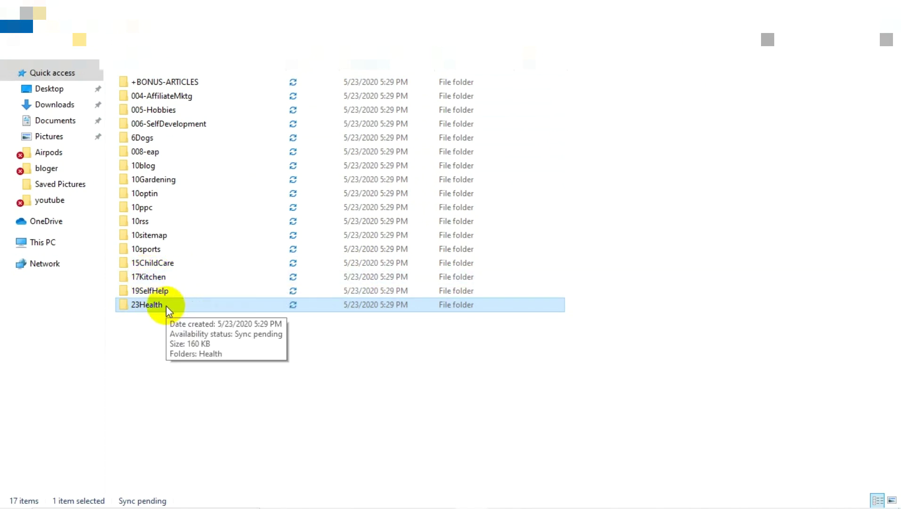
double_click(167, 308)
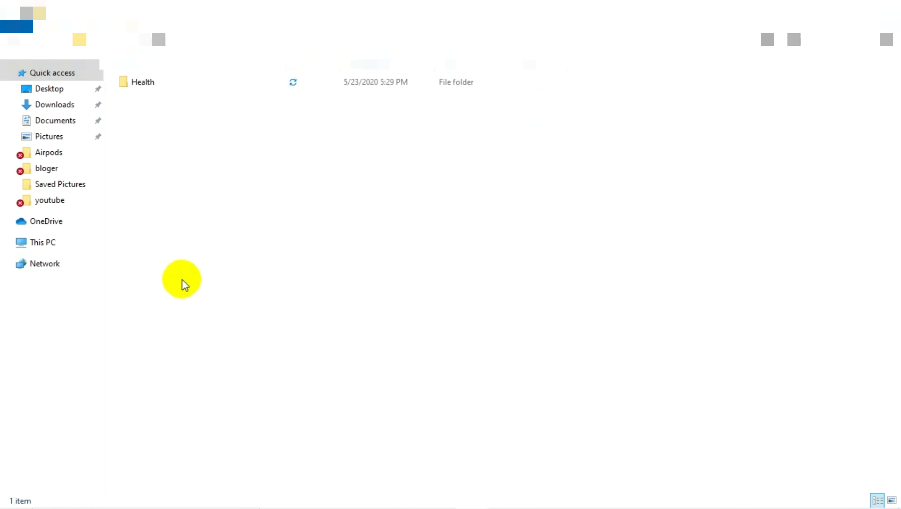
click(156, 93)
double_click(156, 93)
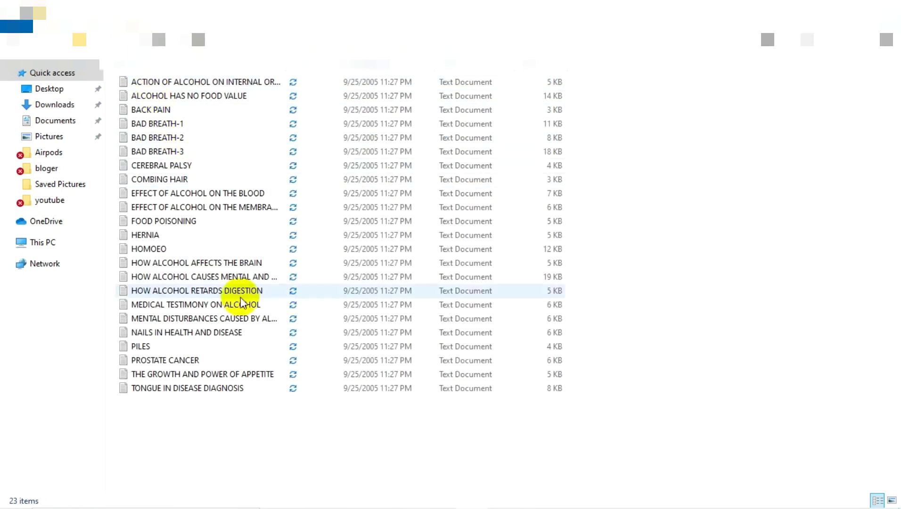
drag(131, 420, 151, 94)
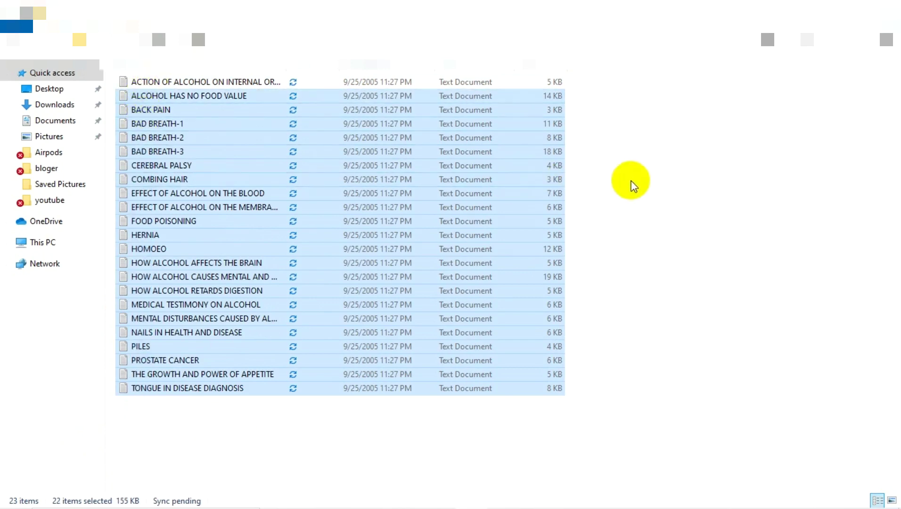
click(292, 105)
- Open the article "ACTION OF ALCOHOL ON INTERNAL ORGANS", look through its full text and close it
double_click(264, 84)
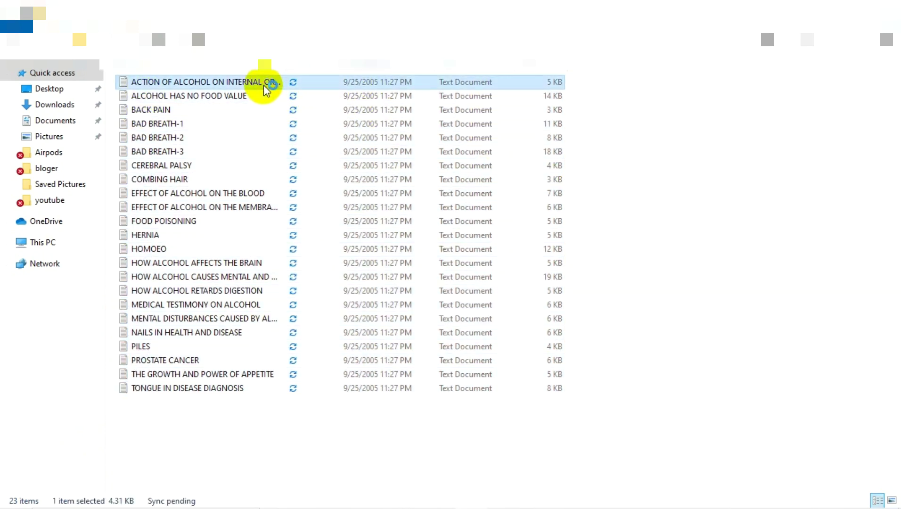
scroll(381, 207, down, 10)
scroll(380, 207, down, 13)
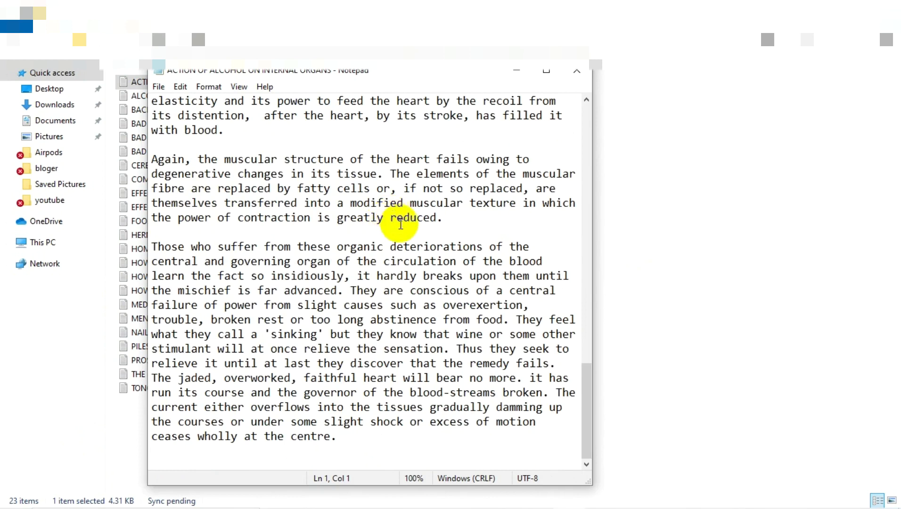
scroll(402, 223, up, 20)
scroll(398, 222, up, 2)
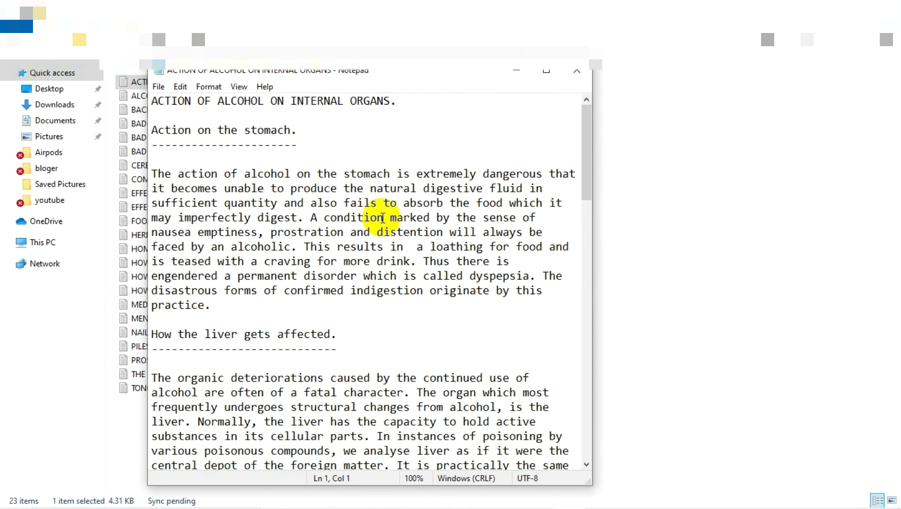
click(576, 78)
- Close the articles folder and switch to the Chrome window with the biqalamak user dashboard
click(884, 10)
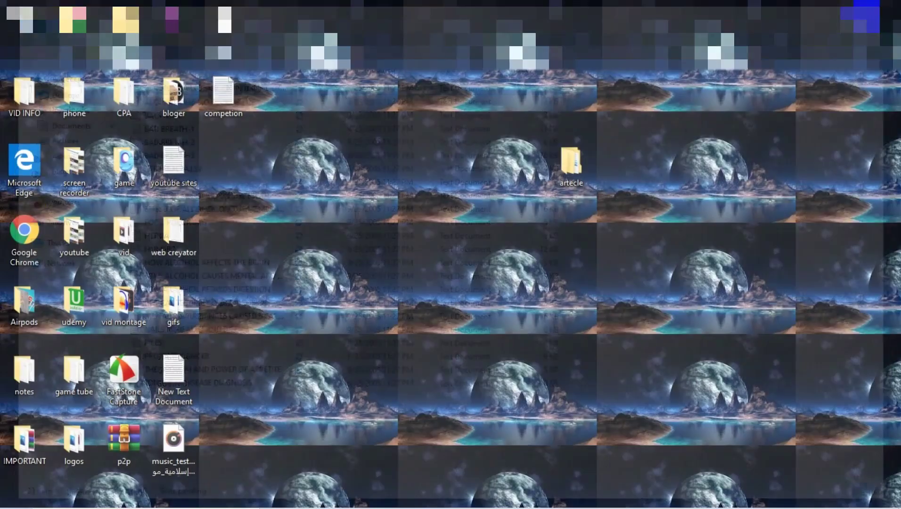
mouse_move(407, 494)
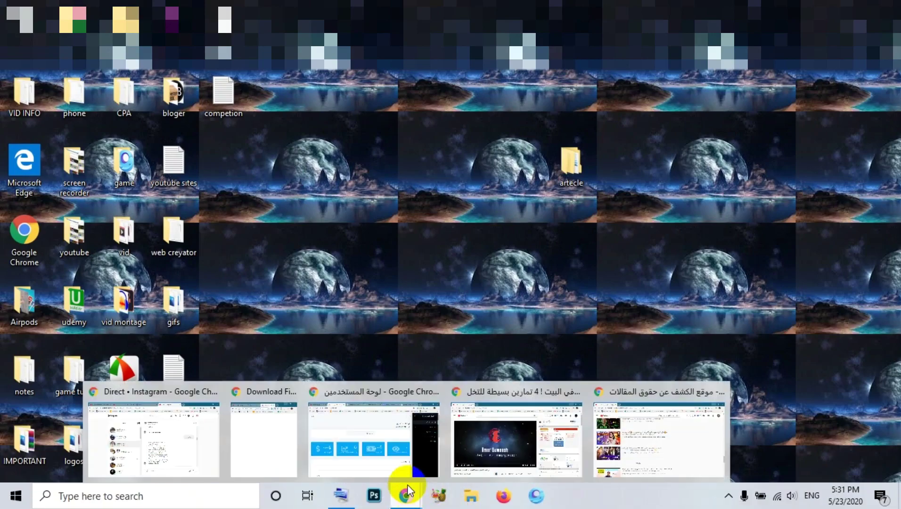
click(378, 457)
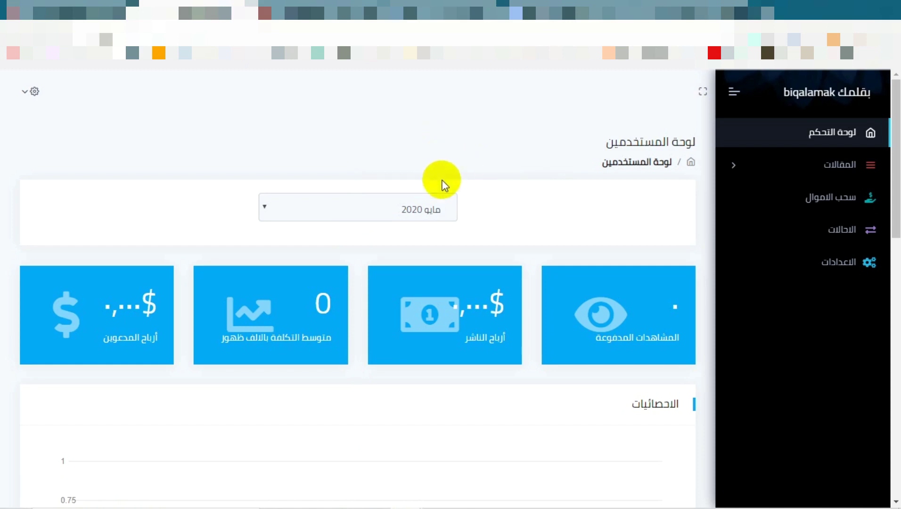
click(442, 268)
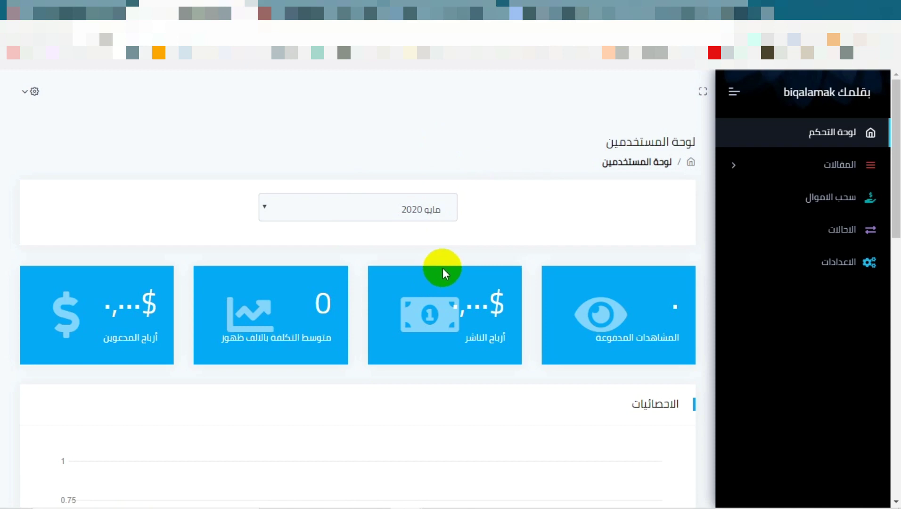